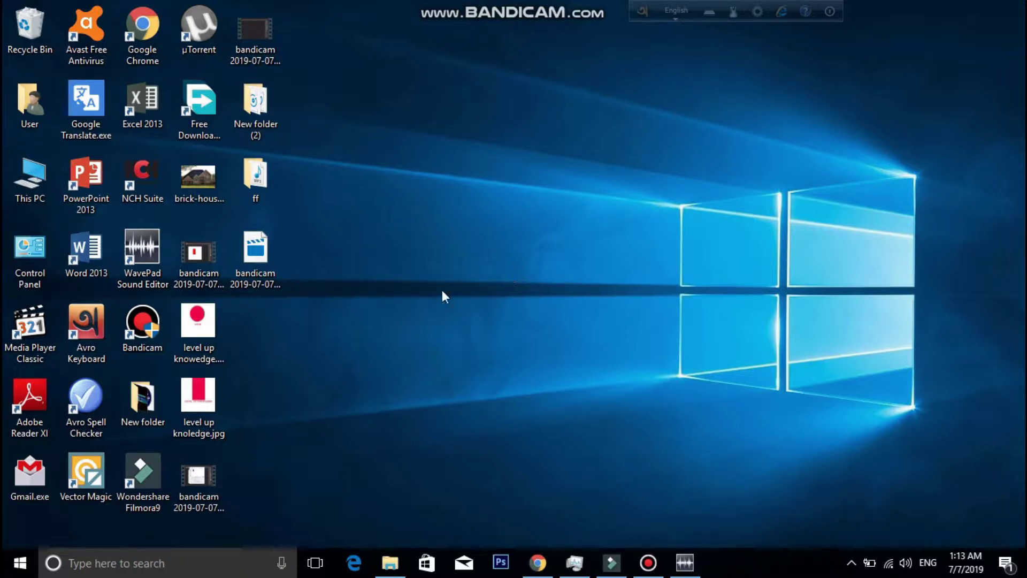
pyautogui.rightClick(394, 343)
pyautogui.click(460, 170)
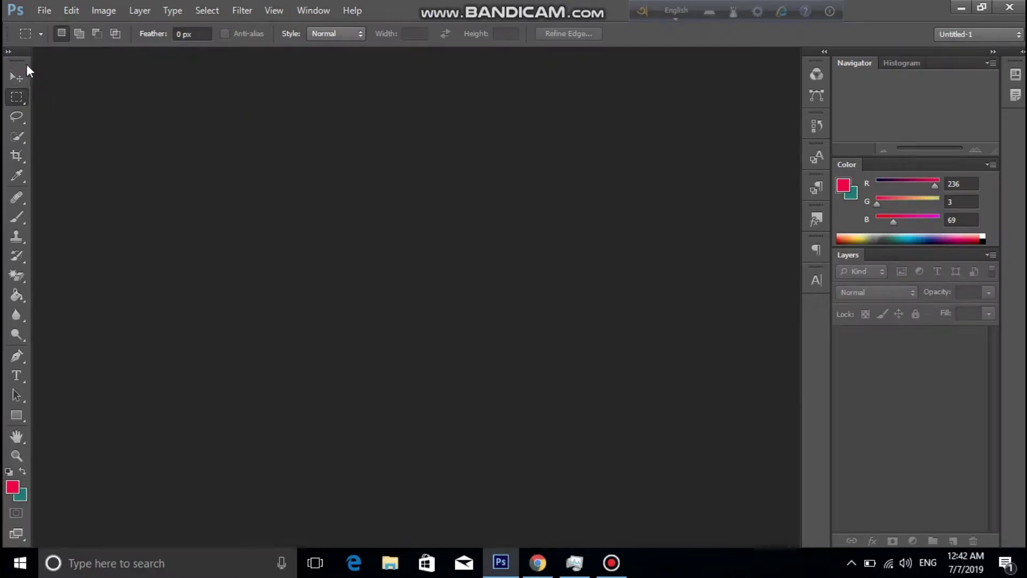
# Undock the toolbox so it floats over the workspace and switch it to the two-column layout.
pyautogui.moveTo(19, 57); pyautogui.dragTo(168, 63)
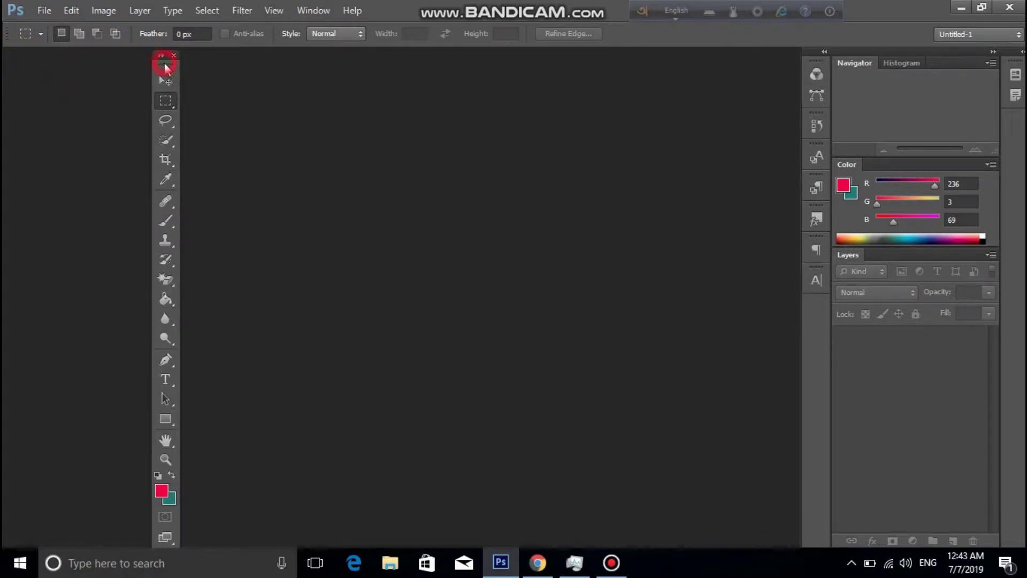
pyautogui.moveTo(165, 66); pyautogui.dragTo(167, 62)
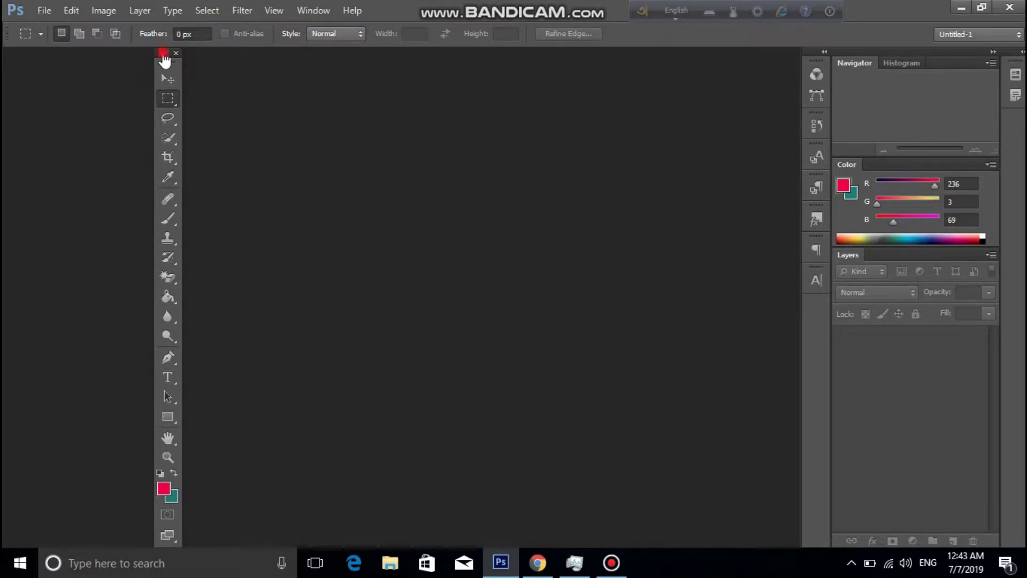
pyautogui.click(162, 53)
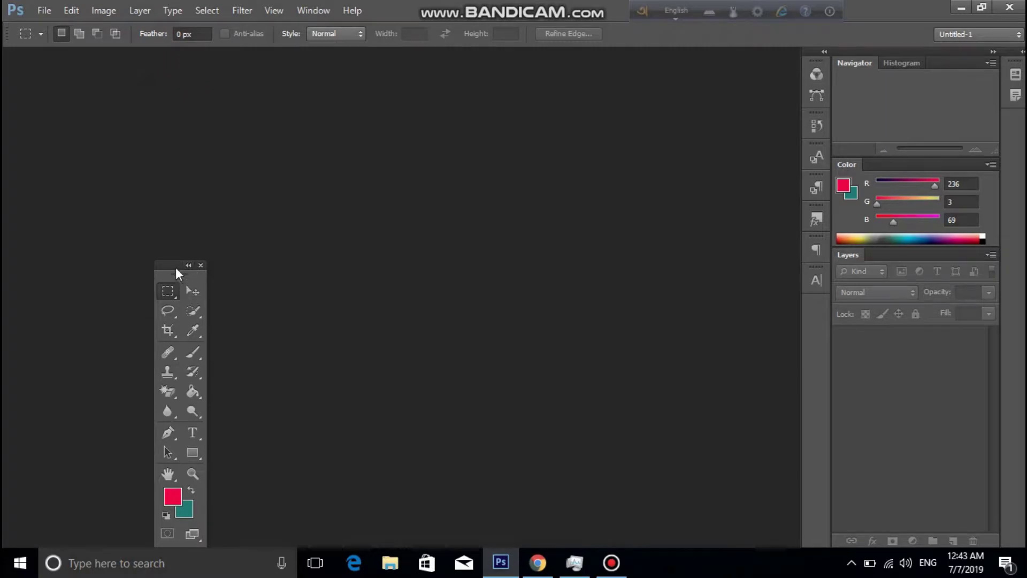
# Return the floating toolbox to a single column and dock it back at the edge of the workspace.
pyautogui.moveTo(178, 274); pyautogui.dragTo(183, 228)
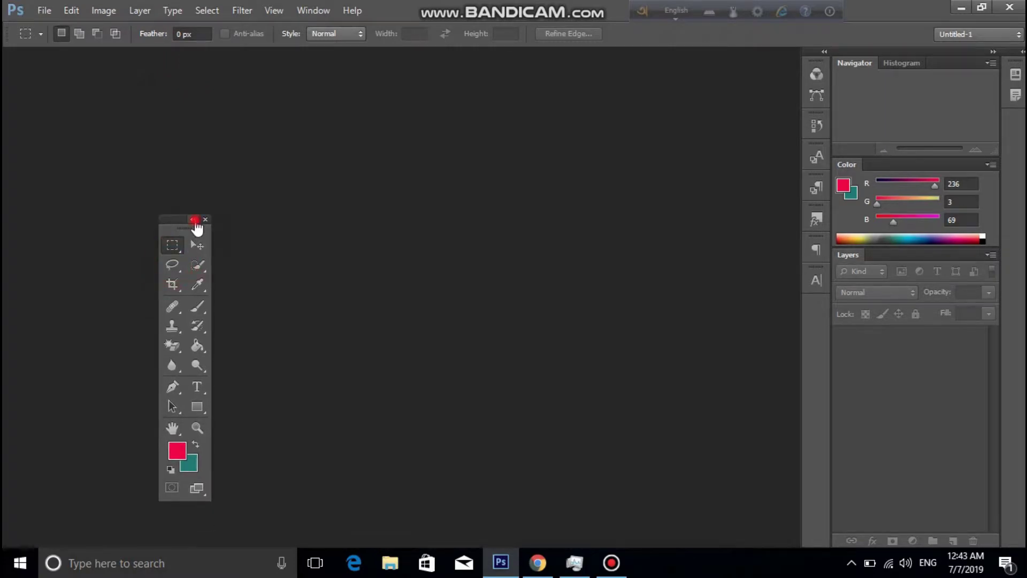
pyautogui.click(192, 220)
pyautogui.moveTo(168, 234); pyautogui.dragTo(12, 74)
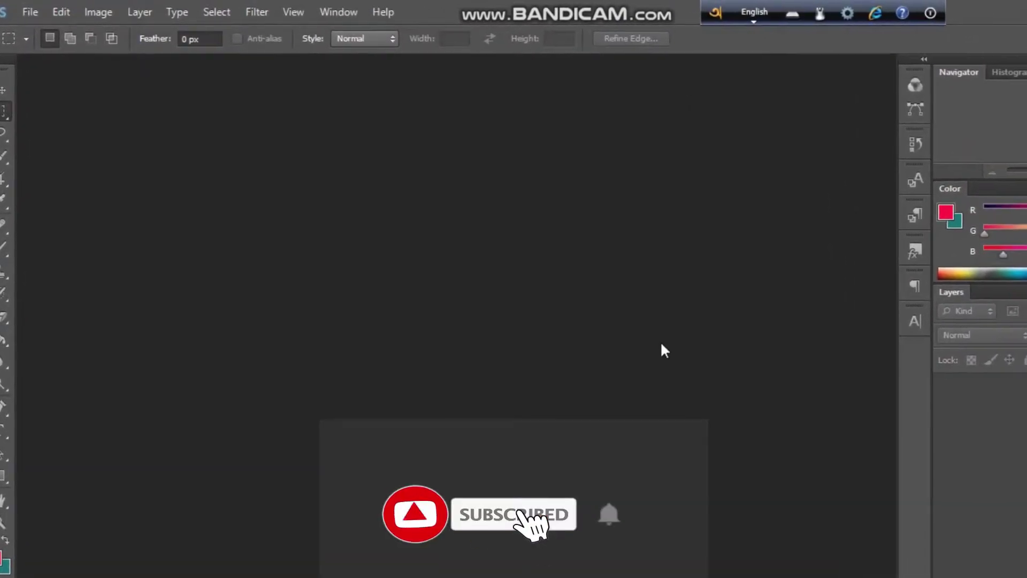
# Detach the toolbox from its dock and close it.
pyautogui.click(343, 12)
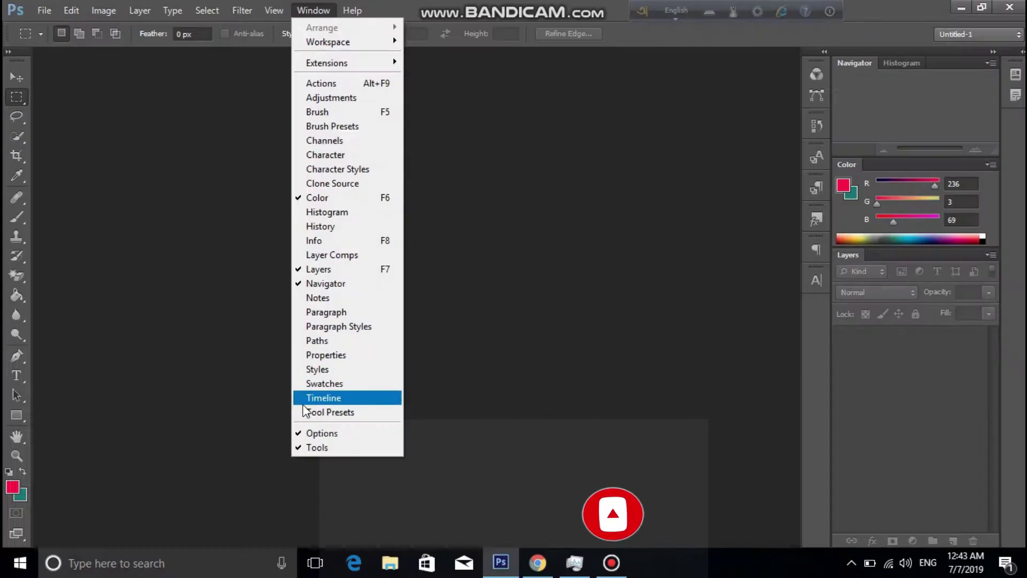
pyautogui.click(92, 100)
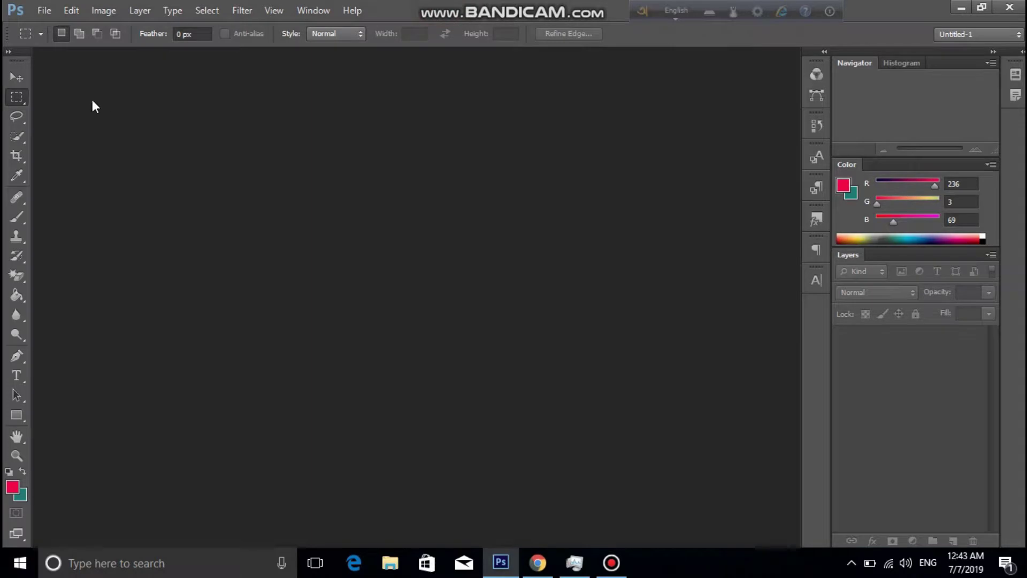
pyautogui.moveTo(11, 65); pyautogui.dragTo(136, 78)
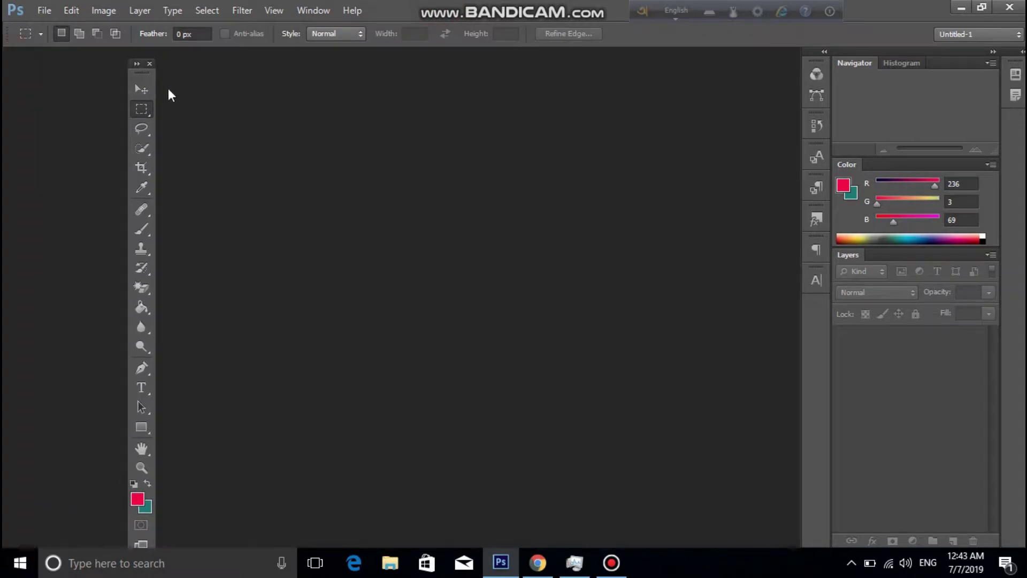
pyautogui.click(150, 62)
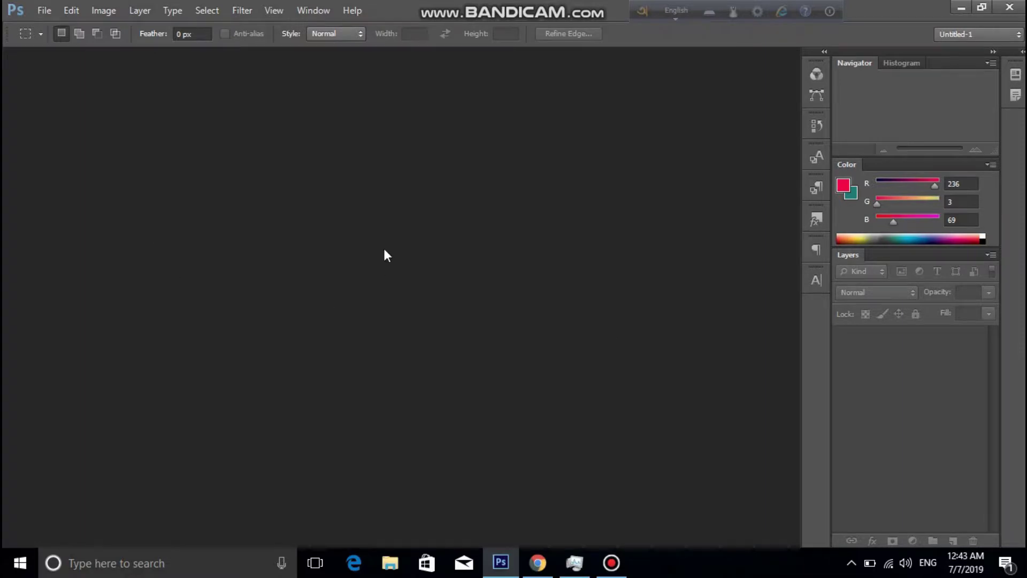
# Show the hidden toolbox again and dock it in its original place.
pyautogui.click(310, 14)
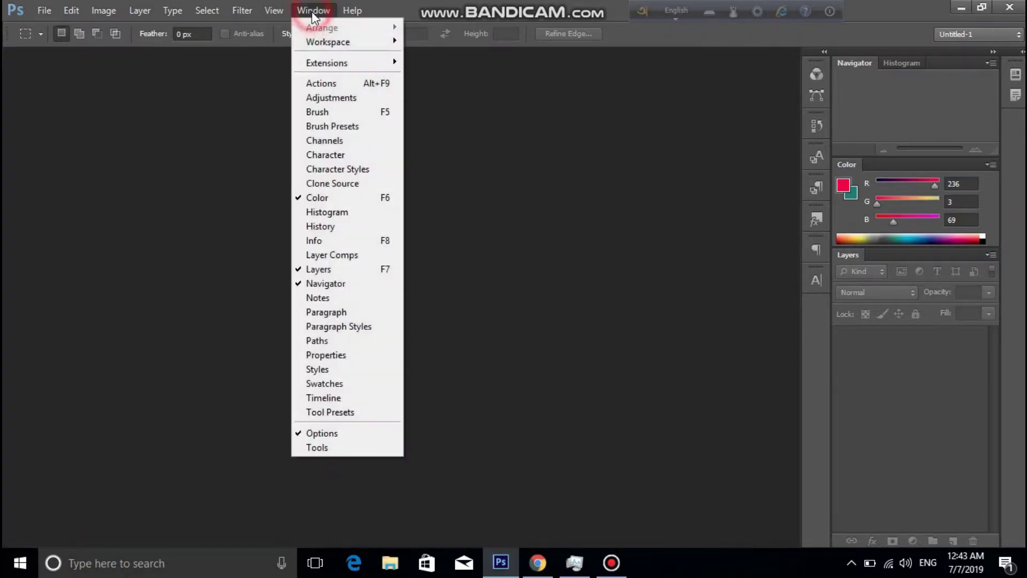
pyautogui.click(331, 447)
pyautogui.moveTo(148, 71); pyautogui.dragTo(14, 62)
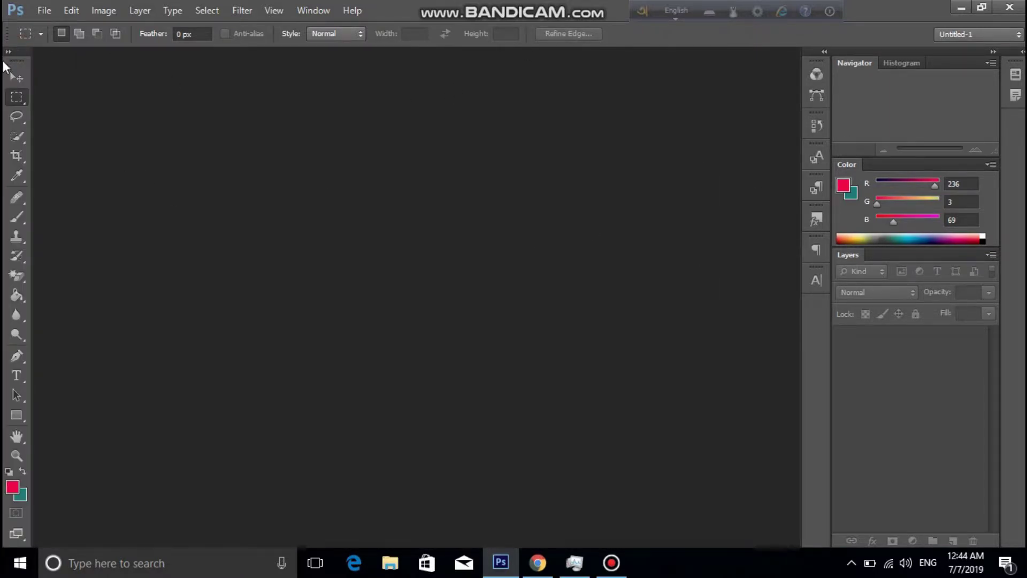
# Create a new blank white document, accepting the offered settings.
pyautogui.click(417, 2)
pyautogui.click(38, 12)
pyautogui.click(47, 23)
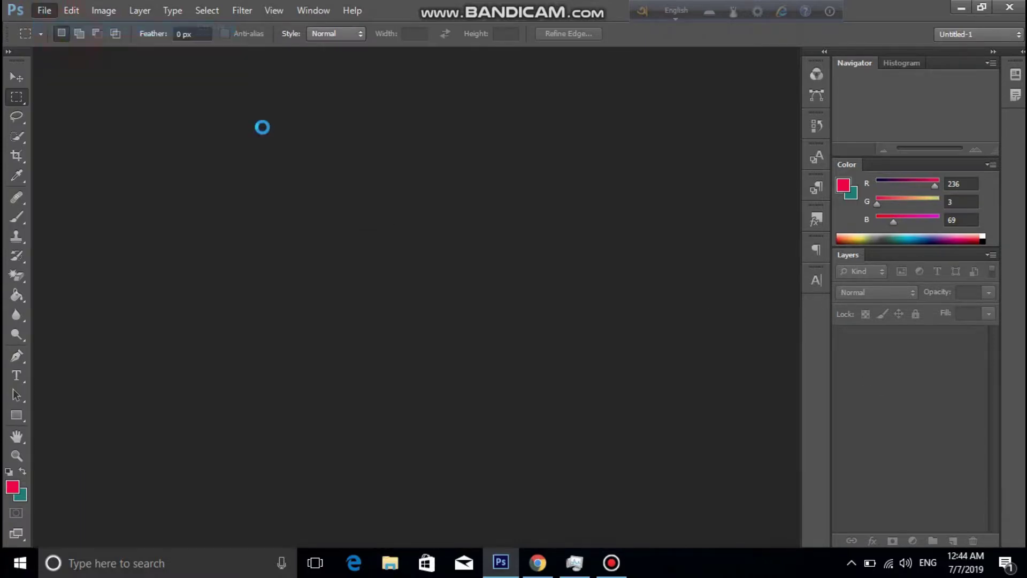
pyautogui.click(602, 98)
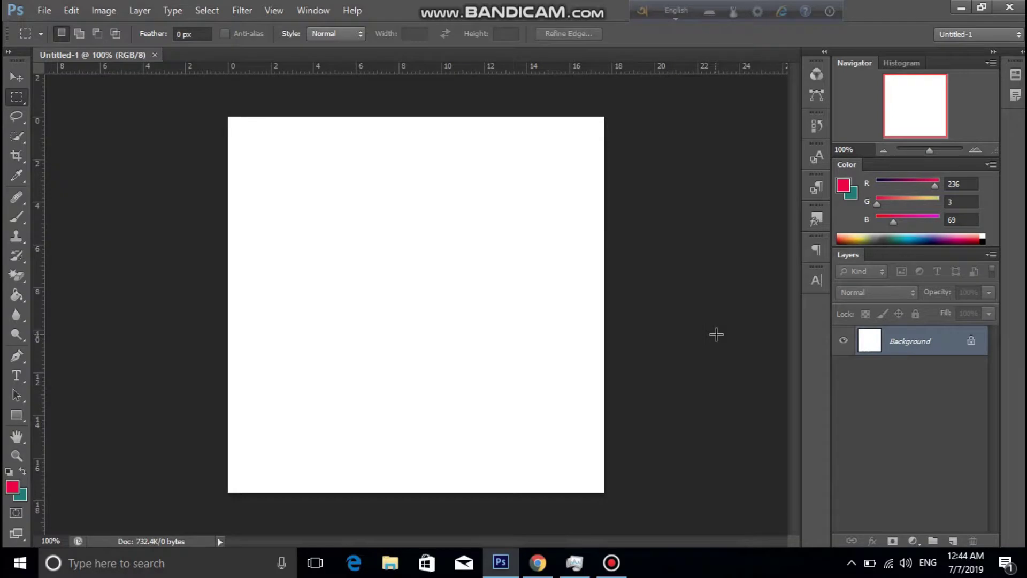
# Draw a tall rectangle shape about 101 × 212 px in the canvas's upper middle and set its fill to red f90b0b.
pyautogui.click(17, 415)
pyautogui.moveTo(355, 185); pyautogui.dragTo(423, 340)
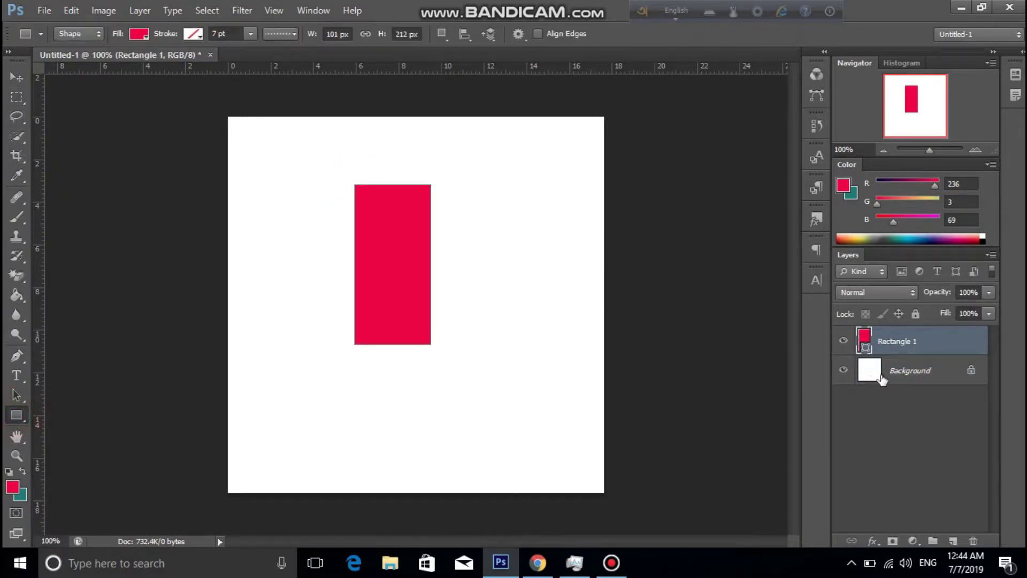
pyautogui.doubleClick(869, 349)
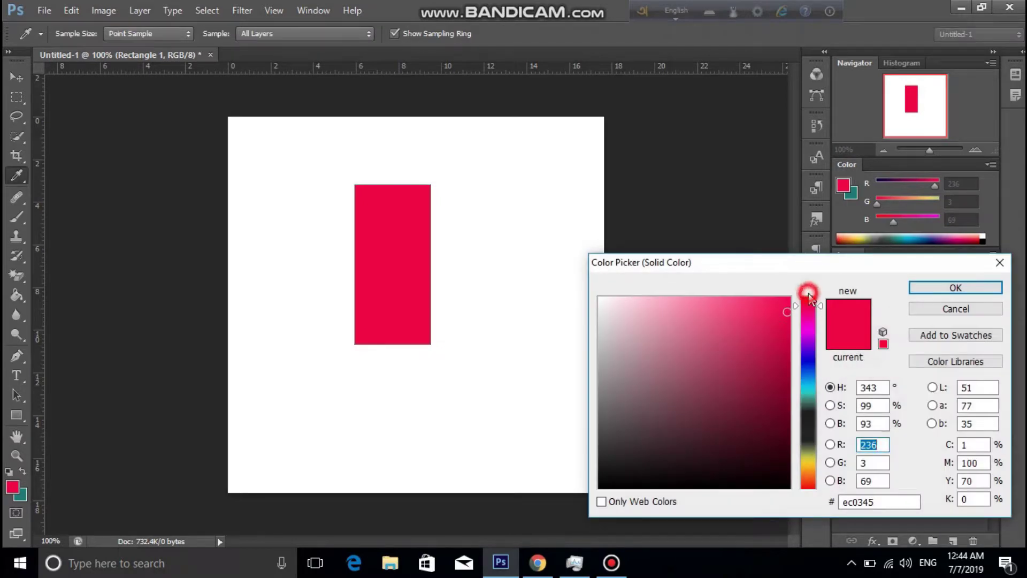
pyautogui.moveTo(809, 295); pyautogui.dragTo(807, 293)
pyautogui.click(783, 299)
pyautogui.click(928, 292)
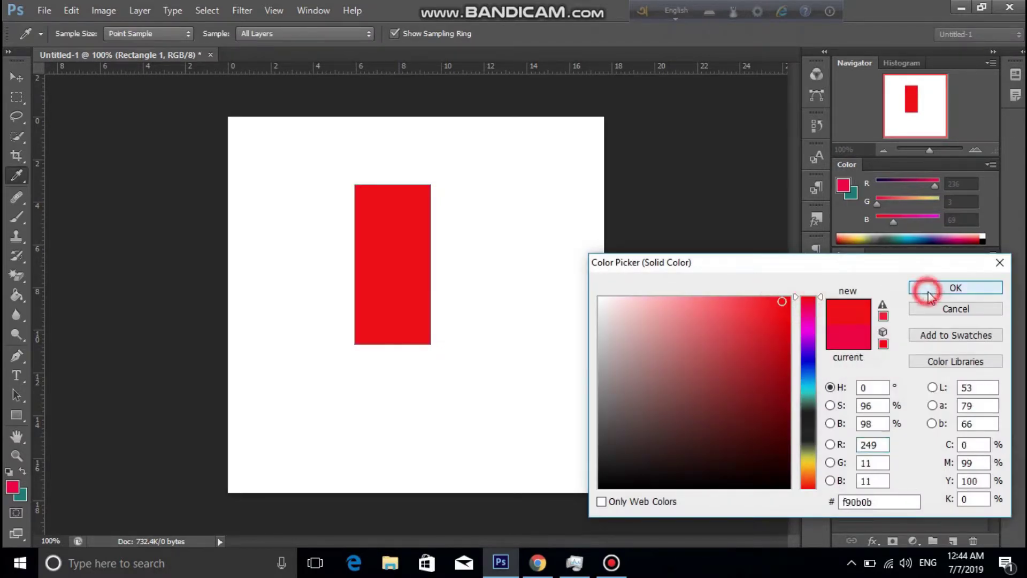
# Draw a wide rectangle about 191 × 85 px overlapping the red one and set its fill to yellow f9e00b.
pyautogui.moveTo(391, 247); pyautogui.dragTo(534, 310)
pyautogui.doubleClick(880, 341)
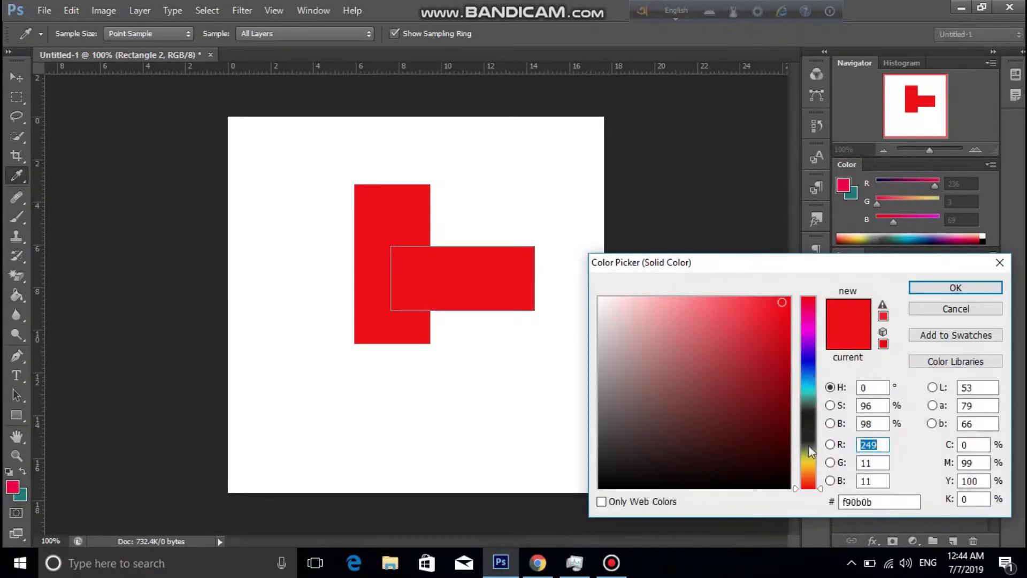
pyautogui.click(810, 464)
pyautogui.click(956, 288)
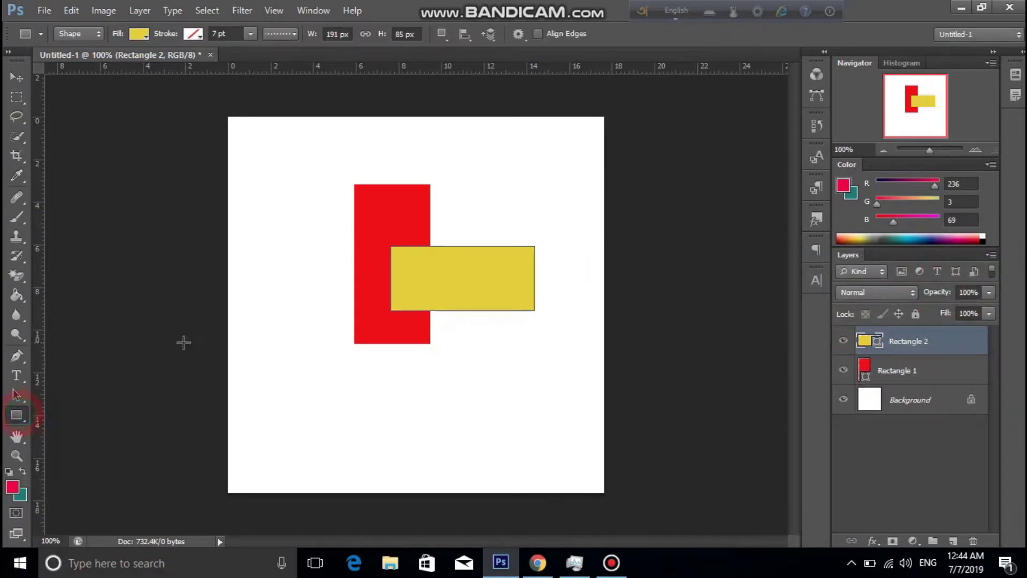
# Draw a third rectangle about 149 × 82 px overlapping the red and yellow ones and fill it with black.
pyautogui.moveTo(409, 211); pyautogui.dragTo(520, 272)
pyautogui.doubleClick(877, 346)
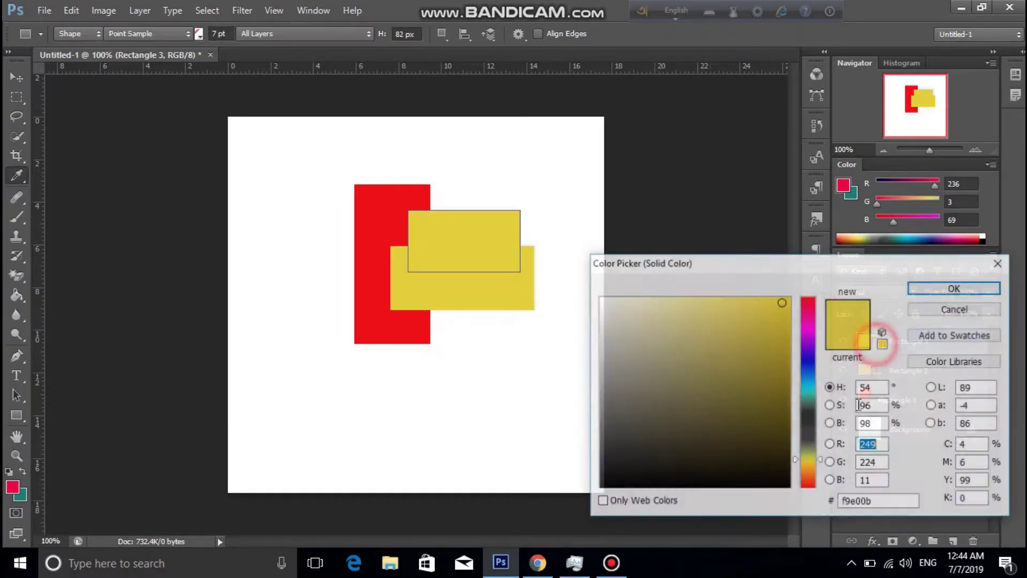
pyautogui.click(764, 481)
pyautogui.click(987, 293)
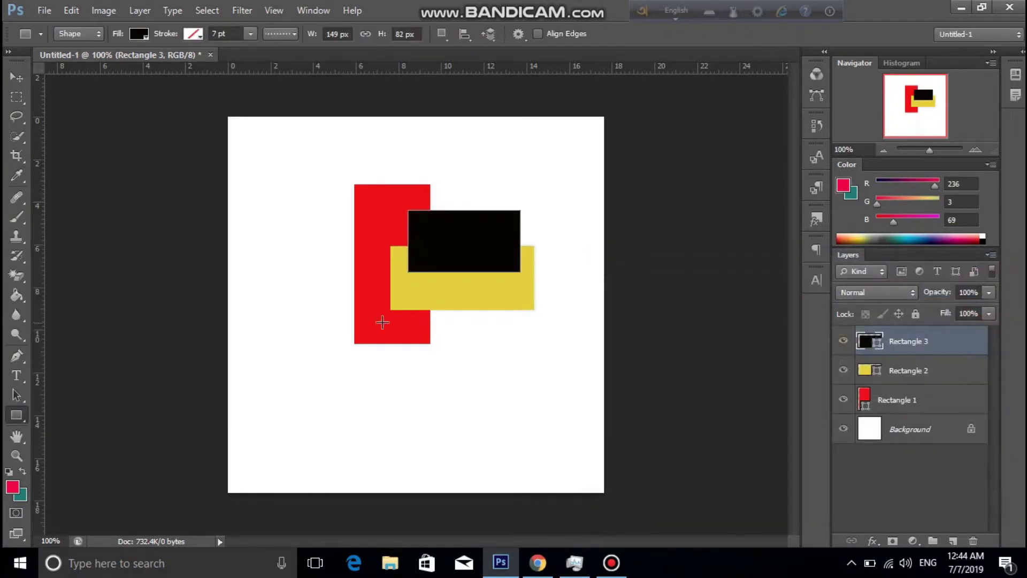
# With the Move tool active, hide the black Rectangle 3 layer and show it again.
pyautogui.click(20, 74)
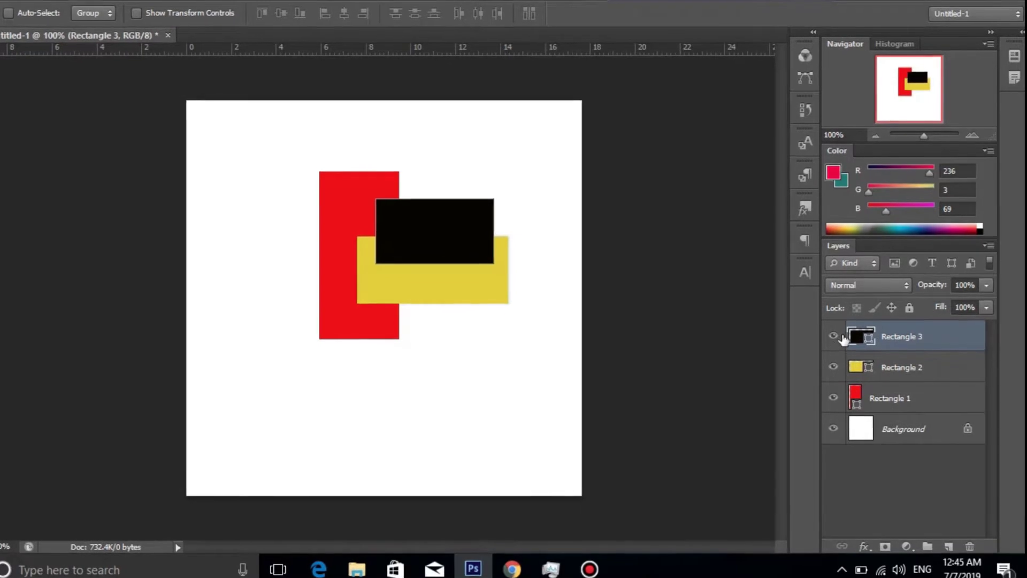
pyautogui.click(816, 327)
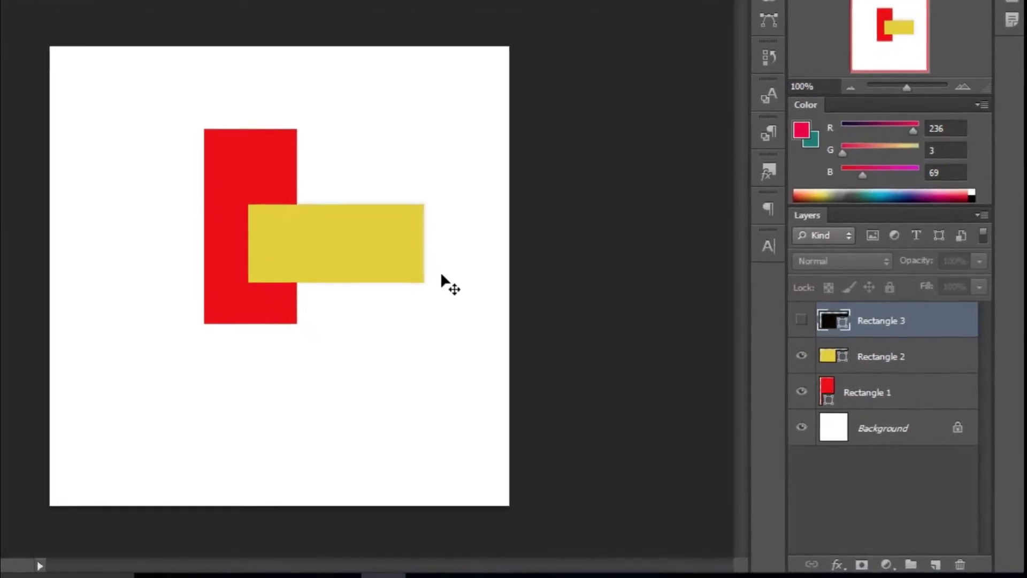
pyautogui.click(790, 317)
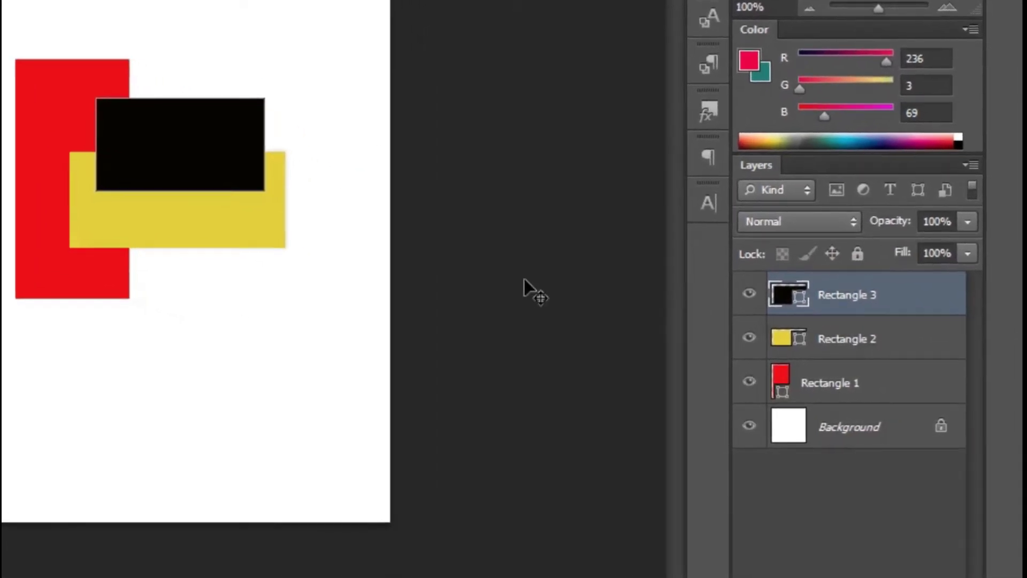
# Move the yellow Rectangle 2 layer above Rectangle 3 in the layer stack.
pyautogui.click(858, 370)
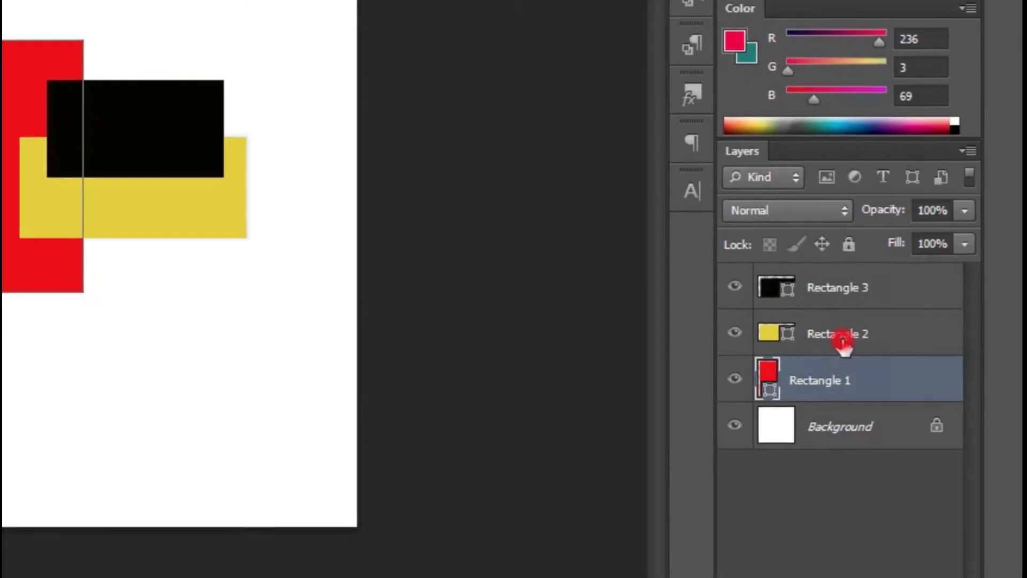
pyautogui.click(844, 341)
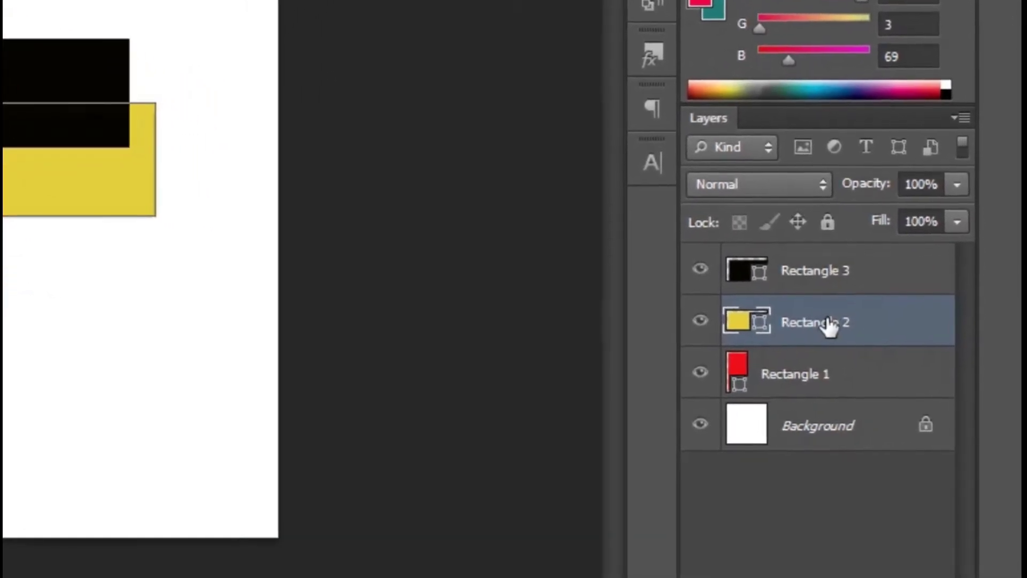
pyautogui.click(832, 327)
pyautogui.moveTo(819, 318); pyautogui.dragTo(816, 230)
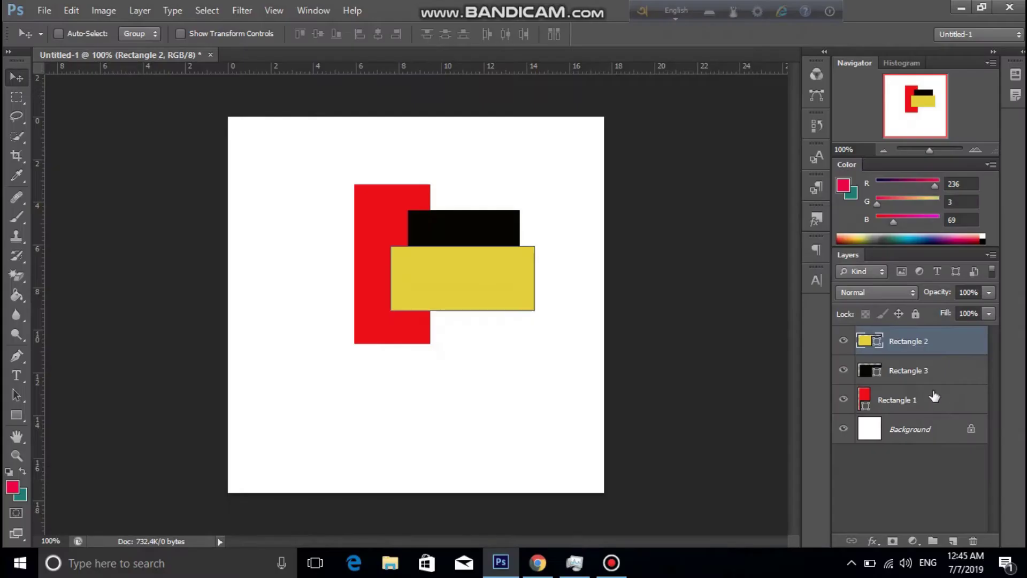
pyautogui.click(813, 322)
# Select the Background and the three rectangle layers in turn to examine which canvas object each one holds.
pyautogui.click(911, 428)
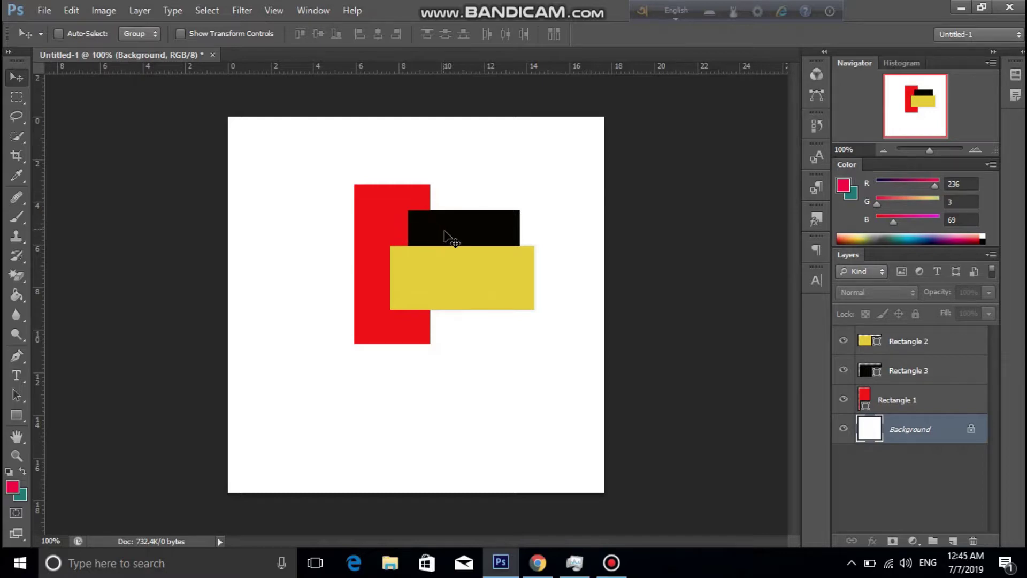
pyautogui.click(932, 400)
pyautogui.click(902, 341)
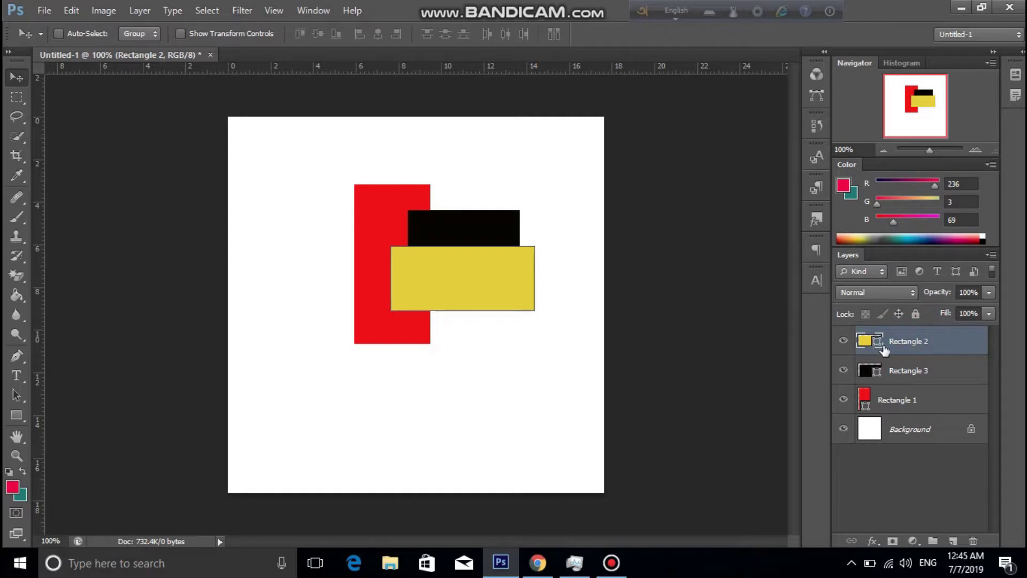
pyautogui.click(919, 367)
pyautogui.click(910, 401)
pyautogui.click(910, 426)
pyautogui.click(910, 397)
pyautogui.click(915, 370)
pyautogui.click(911, 342)
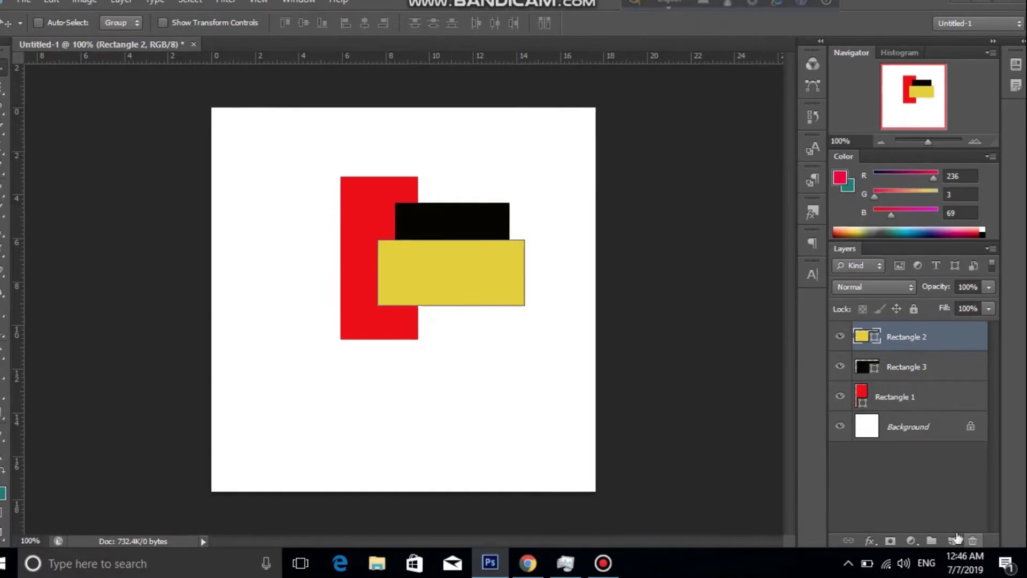
# Delete the yellow Rectangle 2 layer and confirm the deletion.
pyautogui.click(904, 339)
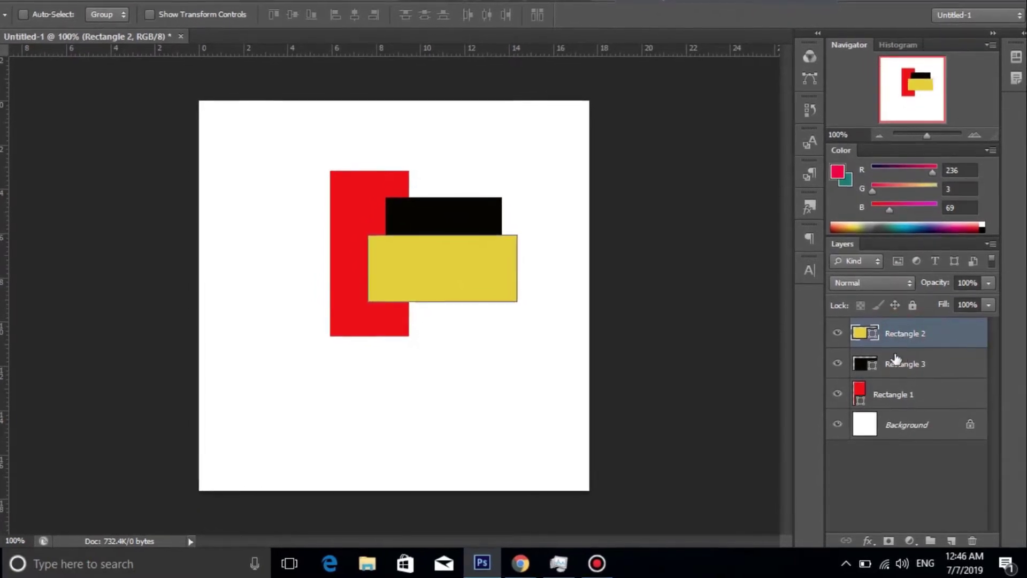
pyautogui.click(897, 336)
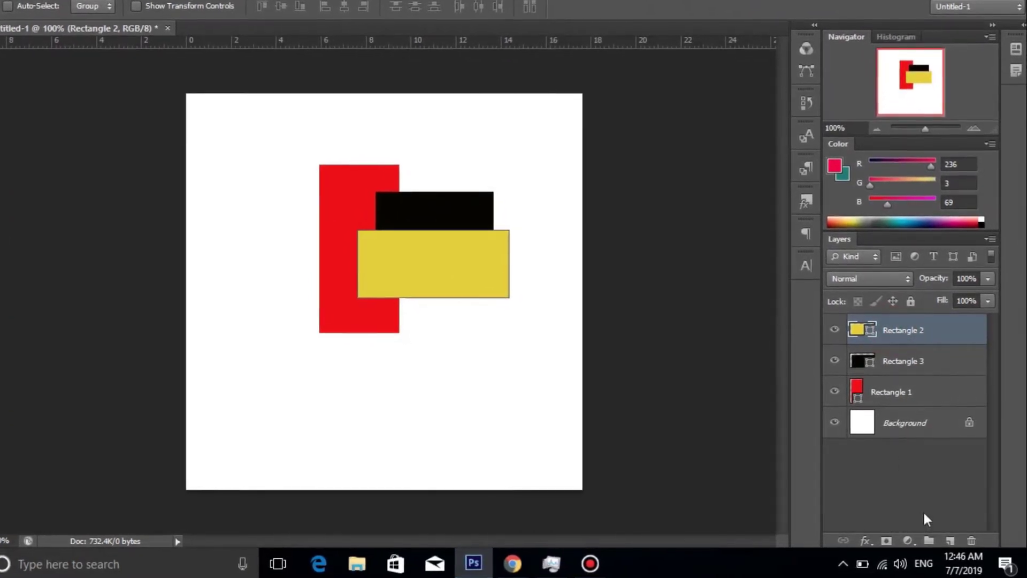
pyautogui.click(906, 331)
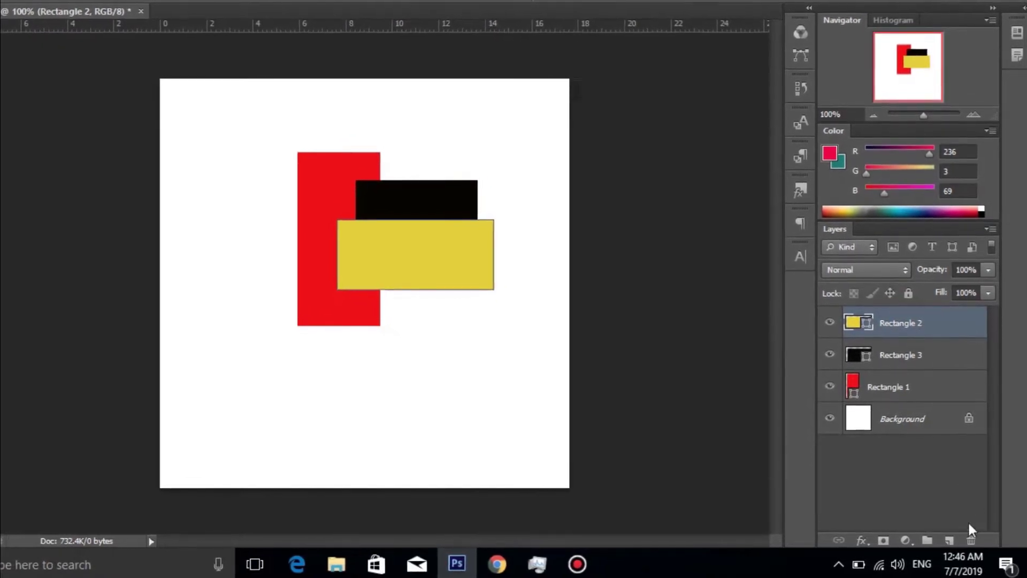
pyautogui.click(971, 540)
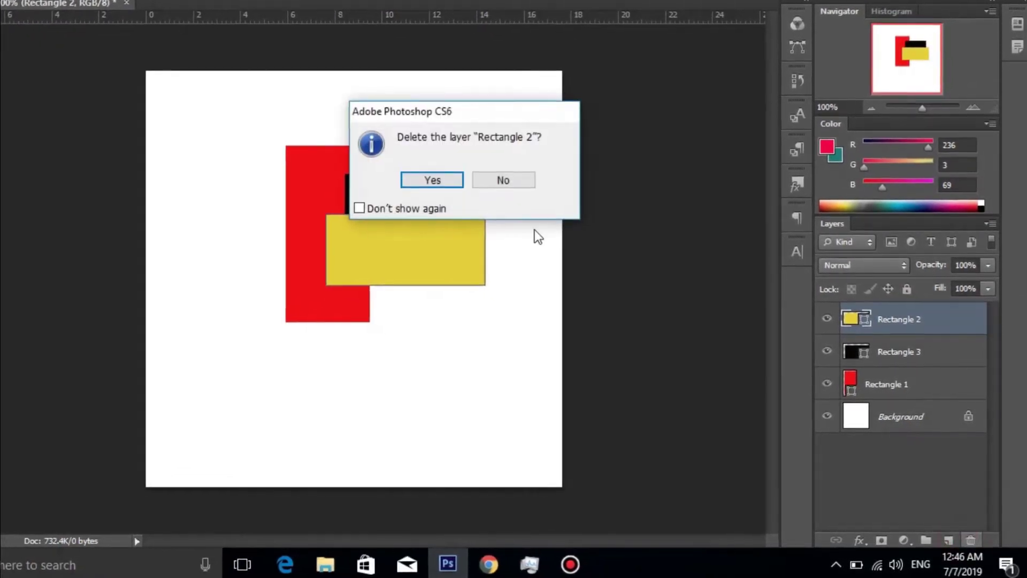
pyautogui.click(423, 180)
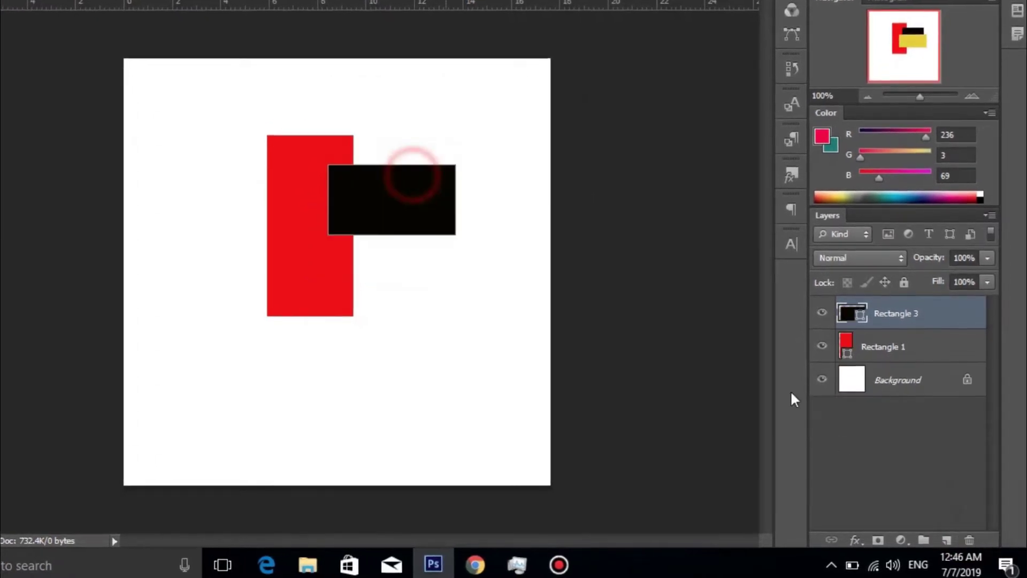
# Switch the selection between the Rectangle 3 and Rectangle 1 layers to examine which shape each one outlines on the canvas.
pyautogui.click(905, 345)
pyautogui.click(903, 311)
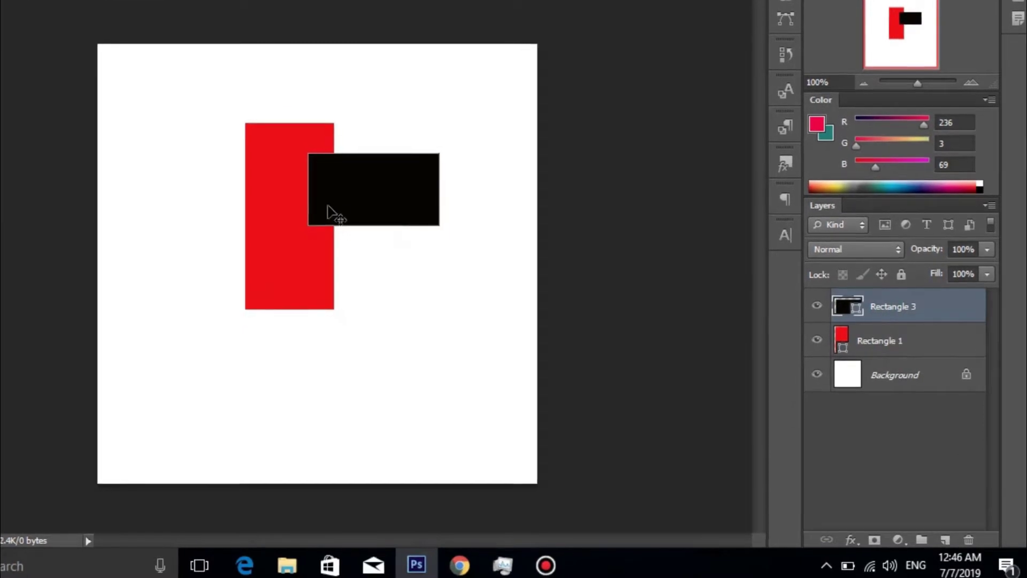
pyautogui.click(861, 339)
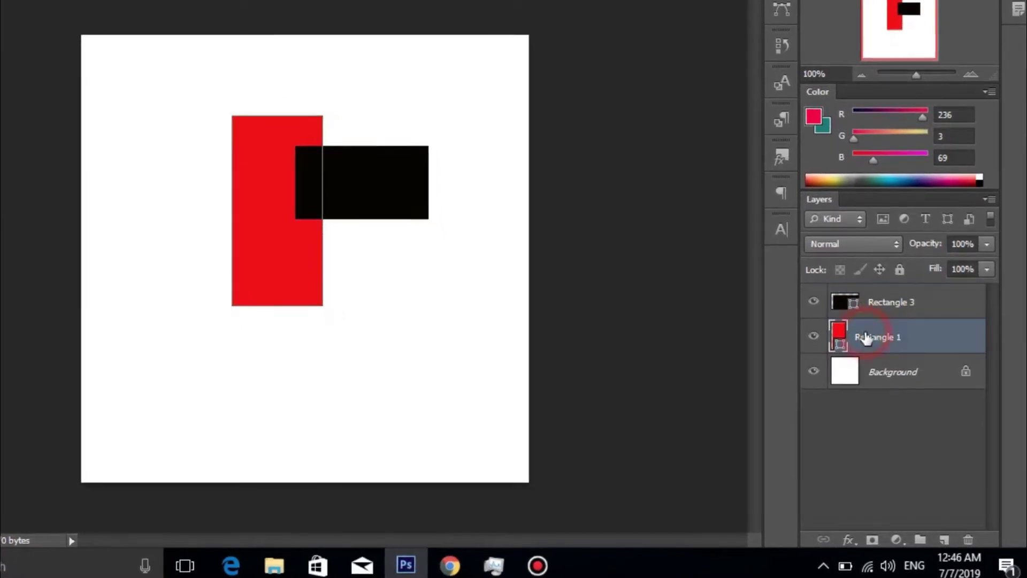
pyautogui.click(882, 306)
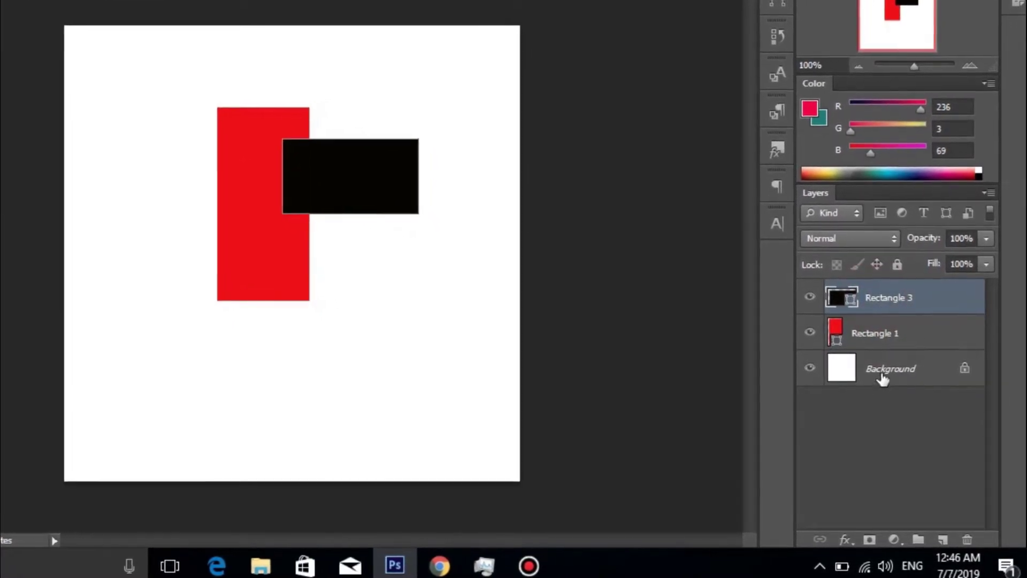
# Add a new empty layer directly above the Background layer.
pyautogui.click(861, 370)
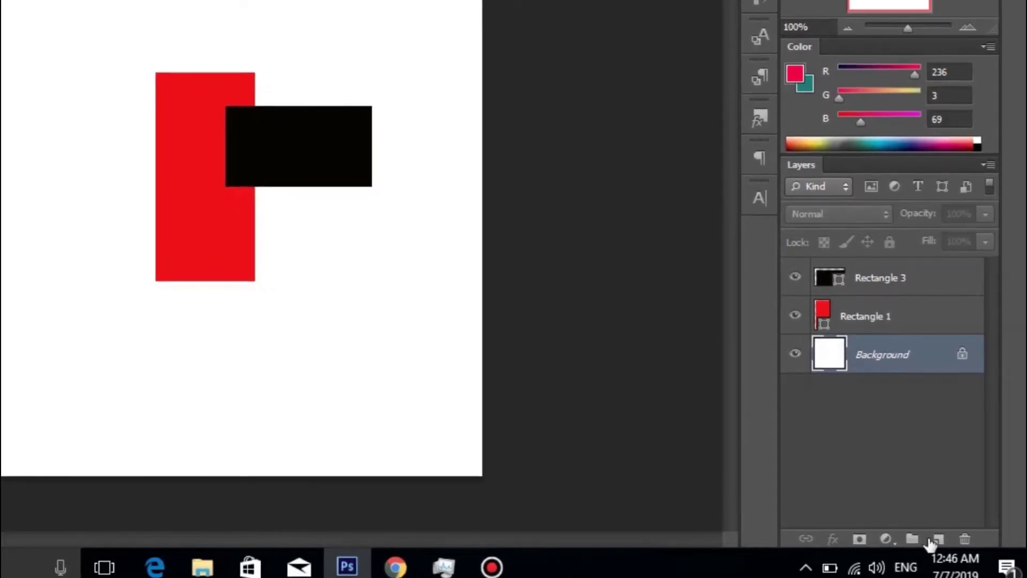
pyautogui.click(892, 320)
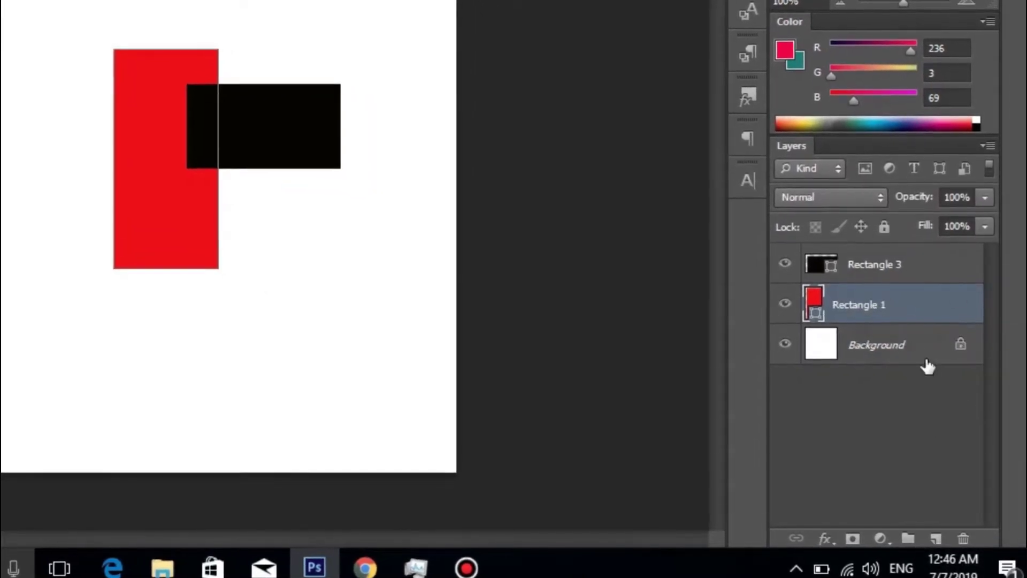
pyautogui.click(934, 538)
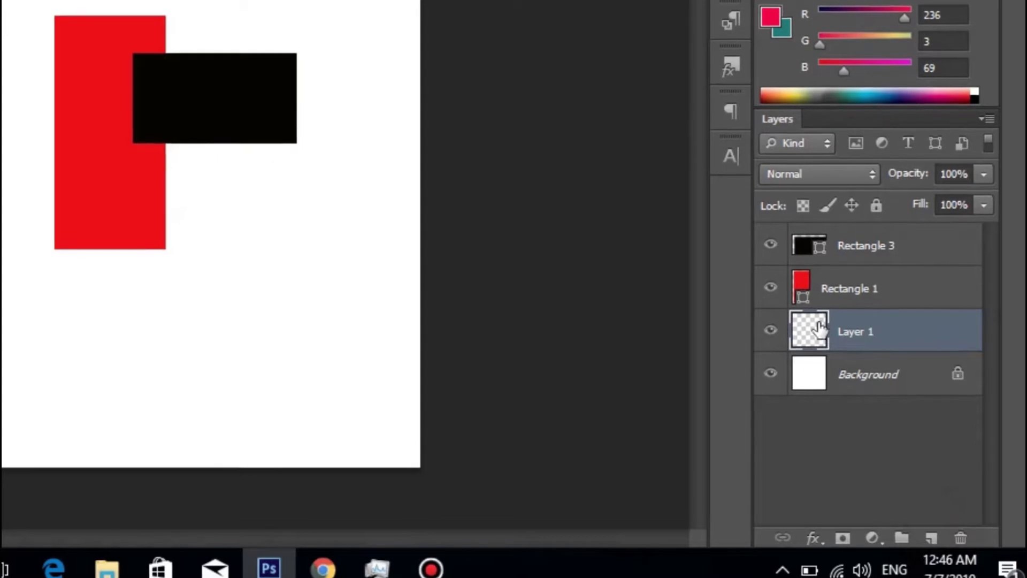
# Select the Rectangle 3 and Rectangle 1 layers together and create a new layer group above them.
pyautogui.click(856, 250)
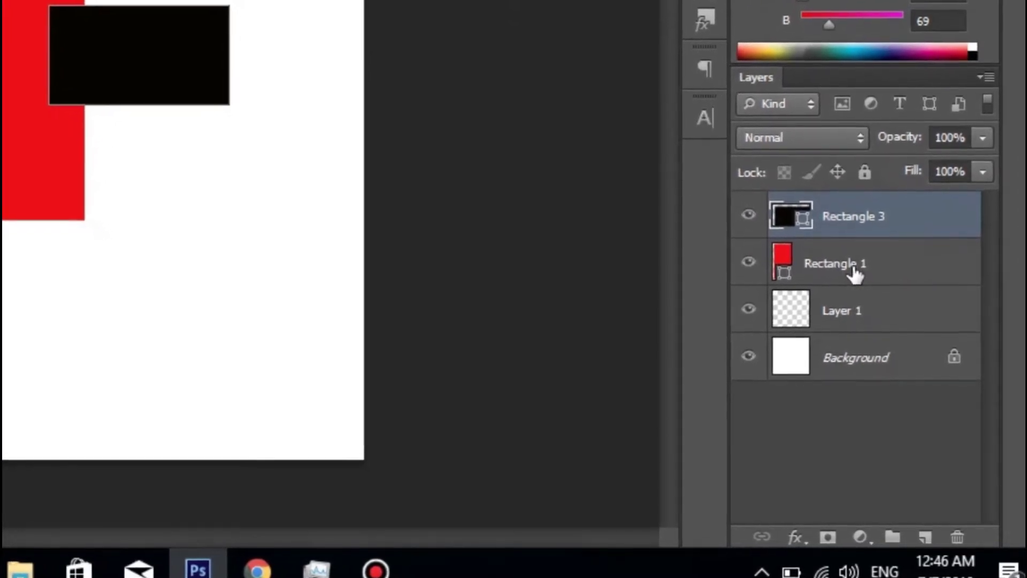
pyautogui.keyDown('shift'); pyautogui.click(870, 250); pyautogui.keyUp('shift')
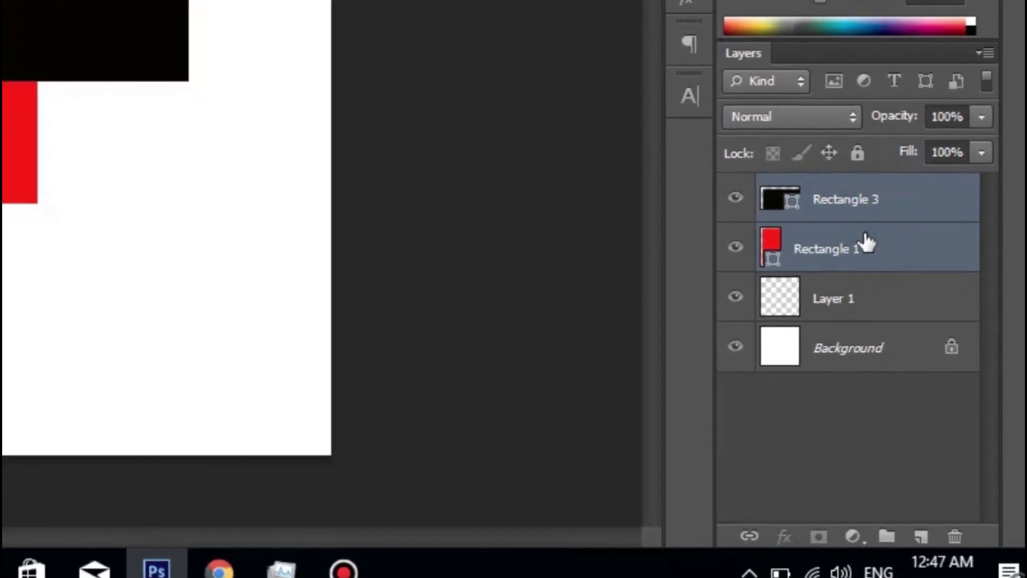
pyautogui.click(887, 533)
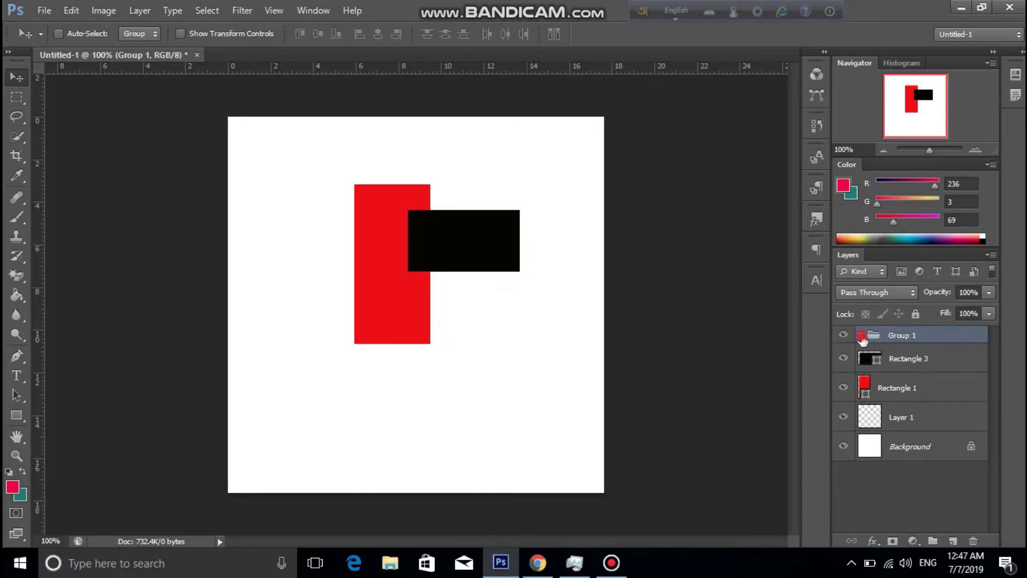
pyautogui.moveTo(954, 517); pyautogui.dragTo(954, 517)
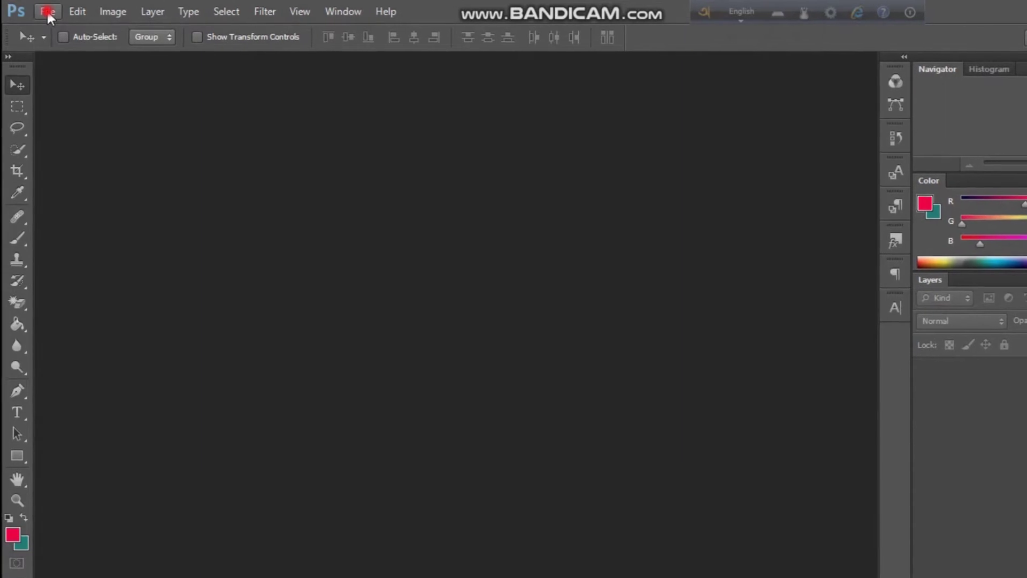
# Start a new document and enter "level up knowedge" as its name.
pyautogui.click(47, 10)
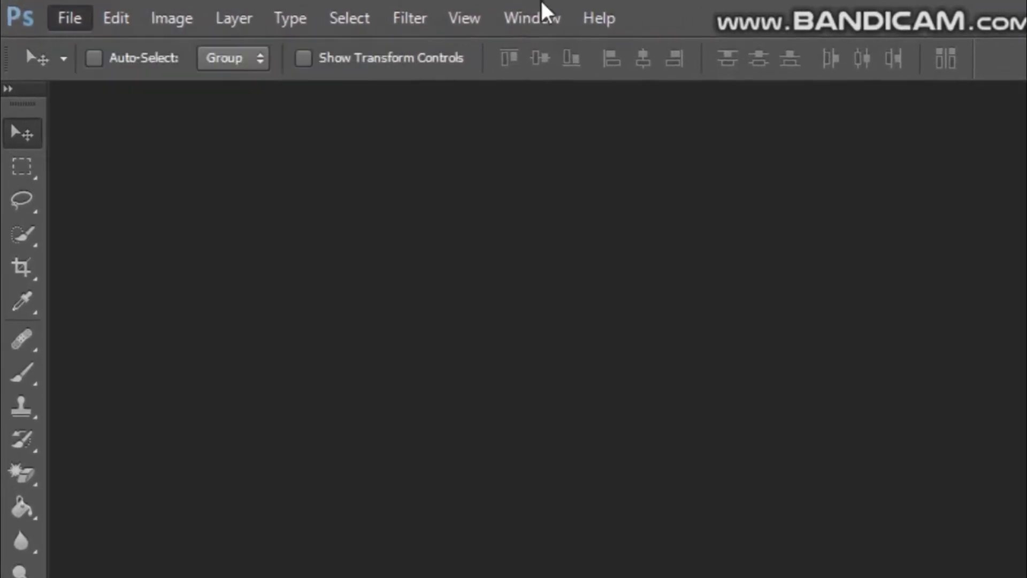
pyautogui.click(649, 4)
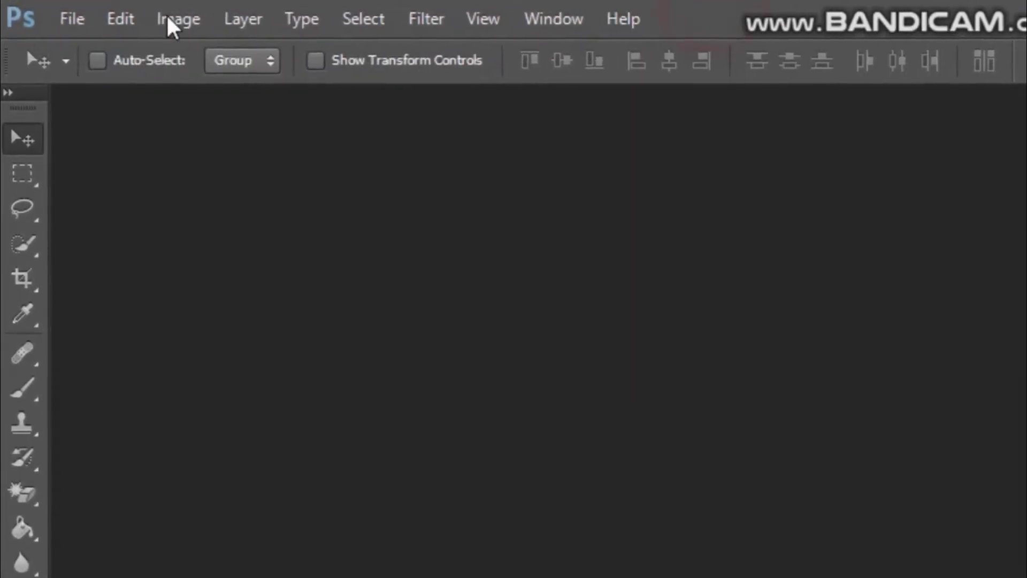
pyautogui.click(96, 25)
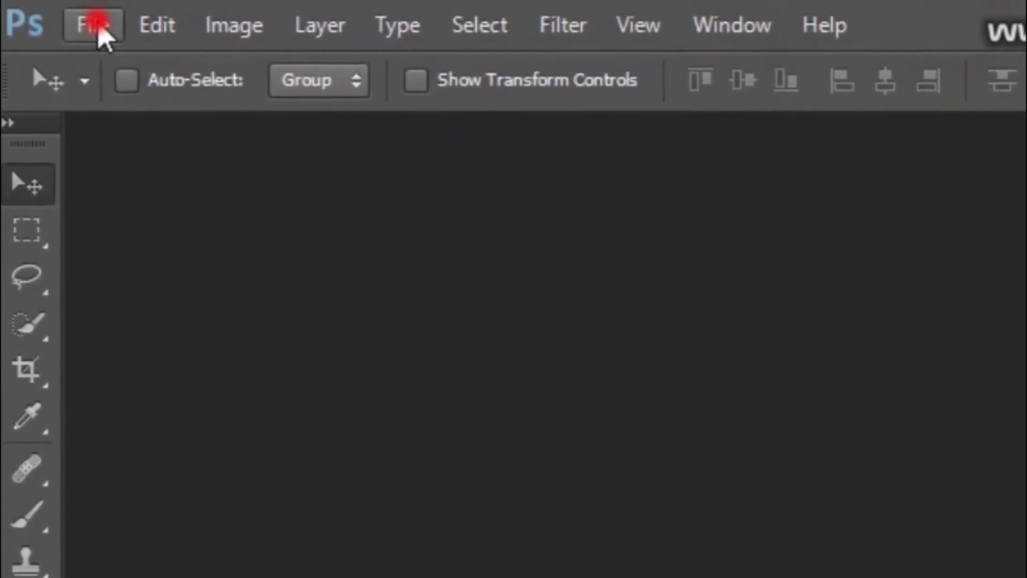
pyautogui.click(106, 56)
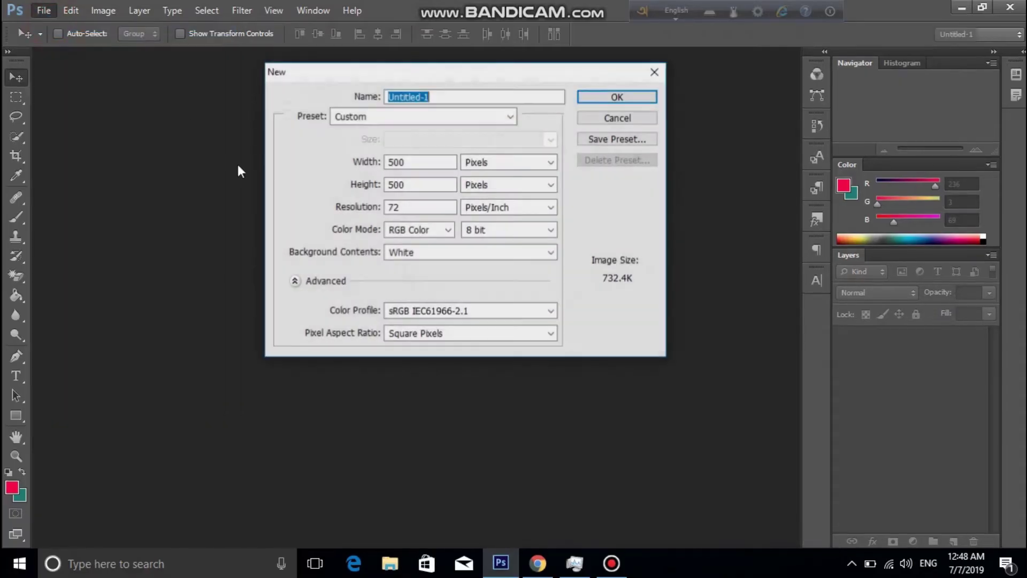
pyautogui.moveTo(456, 80); pyautogui.dragTo(424, 105)
pyautogui.click(444, 98)
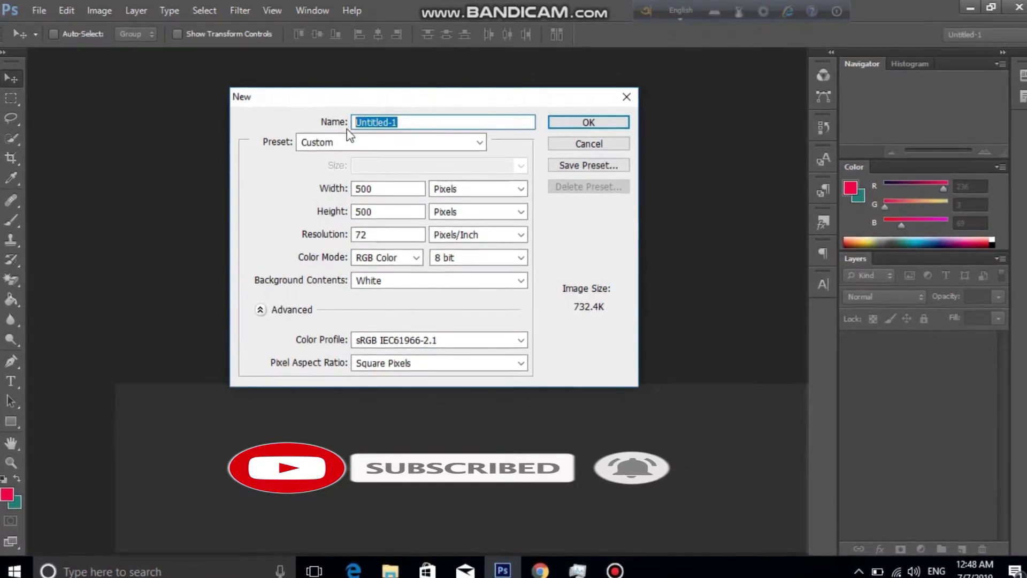
pyautogui.press('BackSpace')
pyautogui.write('lev')
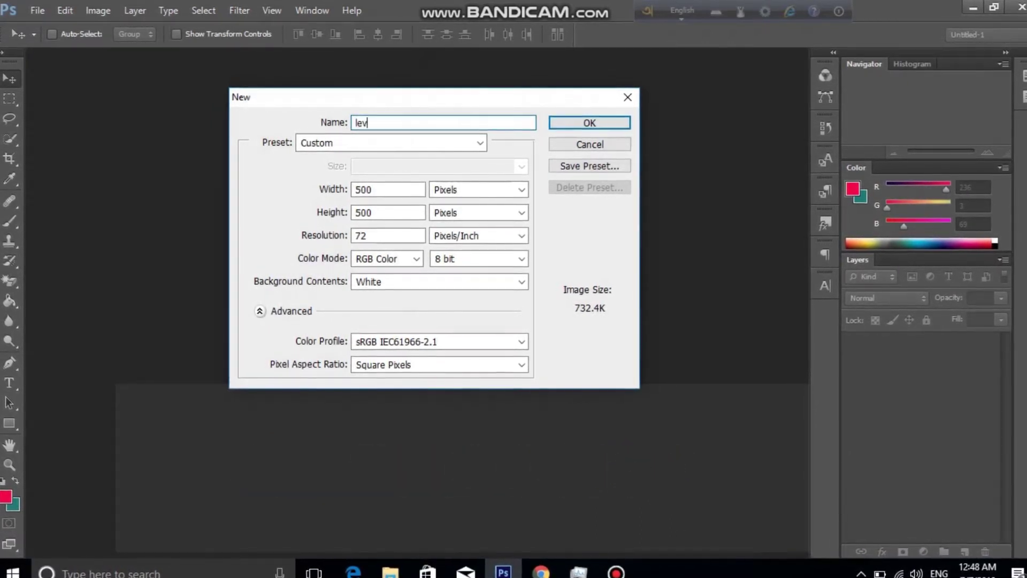
pyautogui.write('el up knowedge')
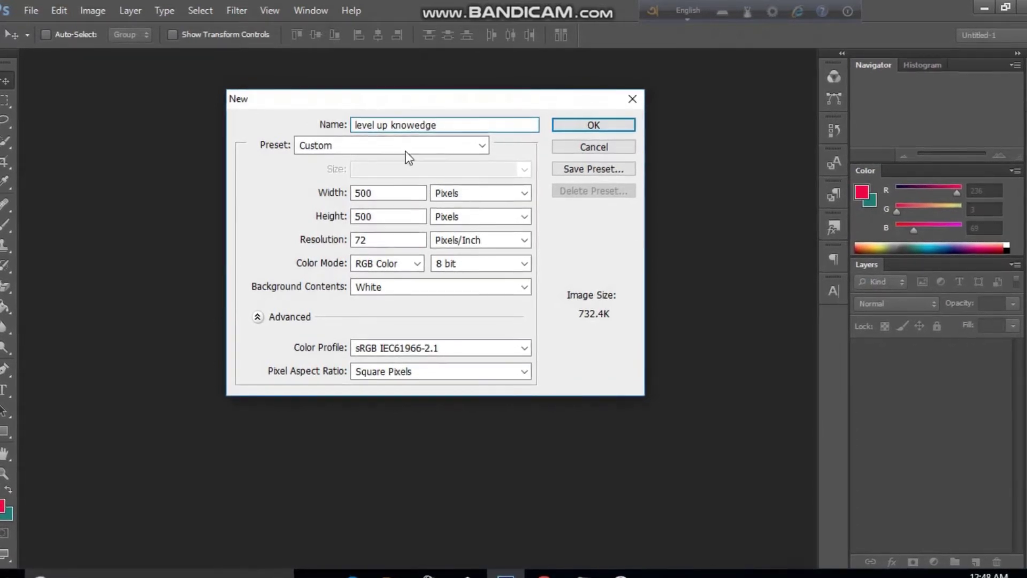
# Review the preset and unit choices for the new document, keeping the Custom preset and choosing Pixels for the width.
pyautogui.click(462, 152)
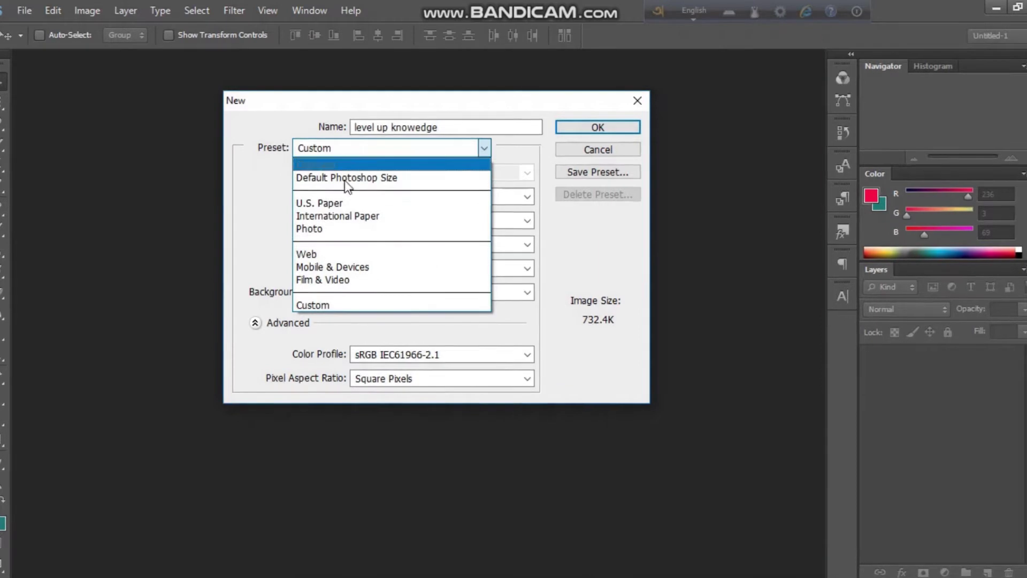
pyautogui.click(406, 148)
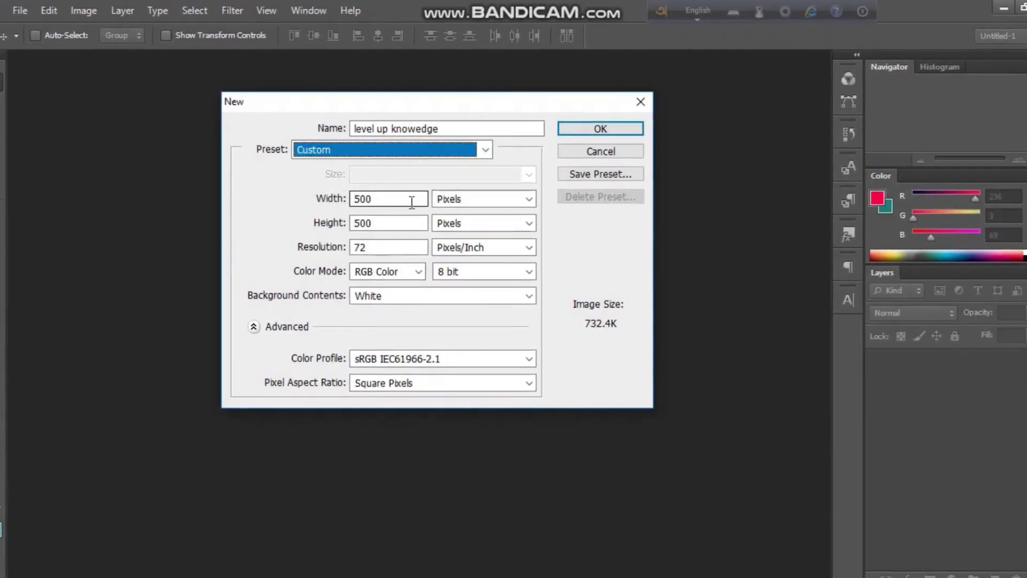
pyautogui.click(377, 199)
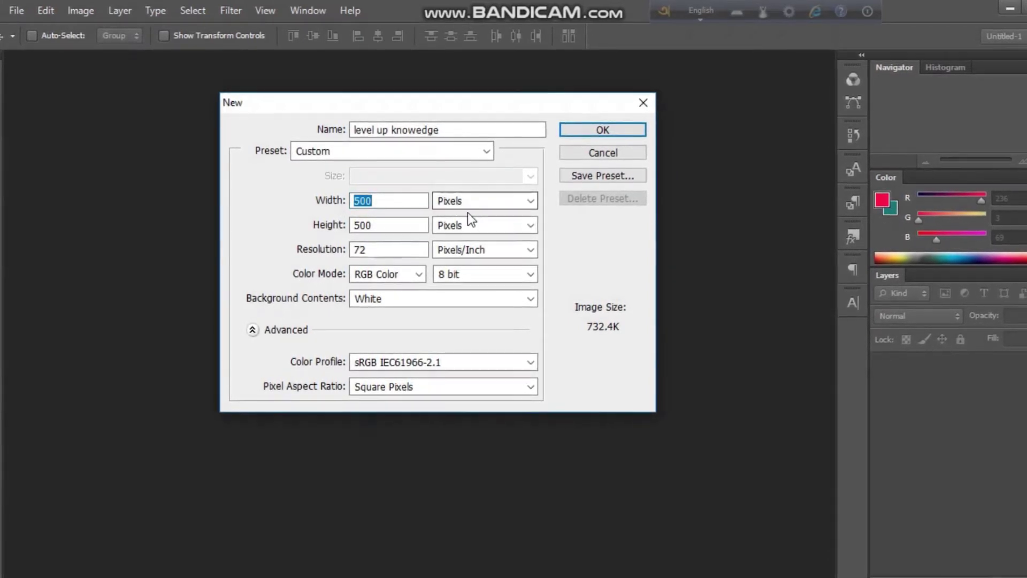
pyautogui.click(527, 202)
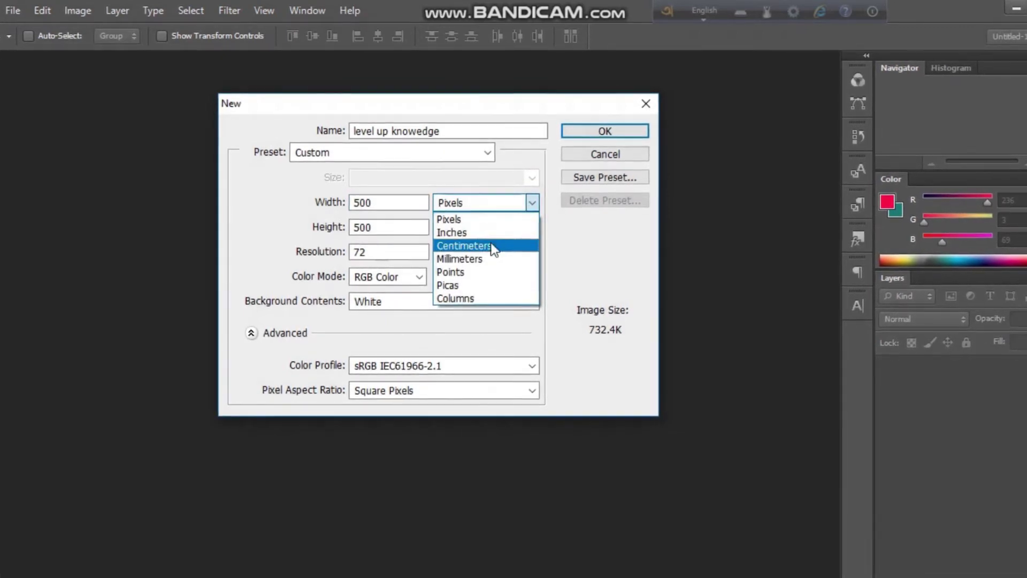
pyautogui.click(559, 230)
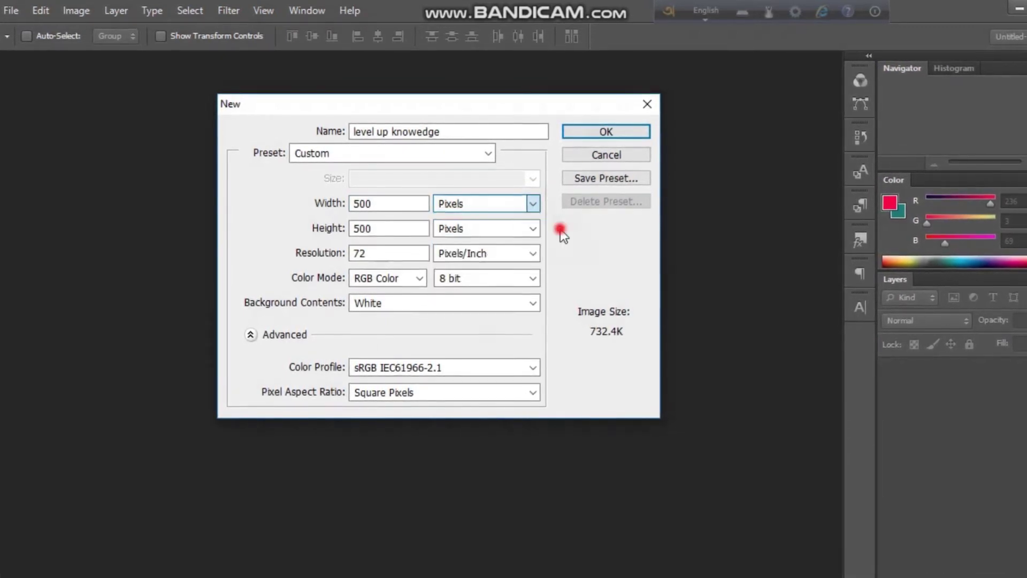
pyautogui.click(528, 207)
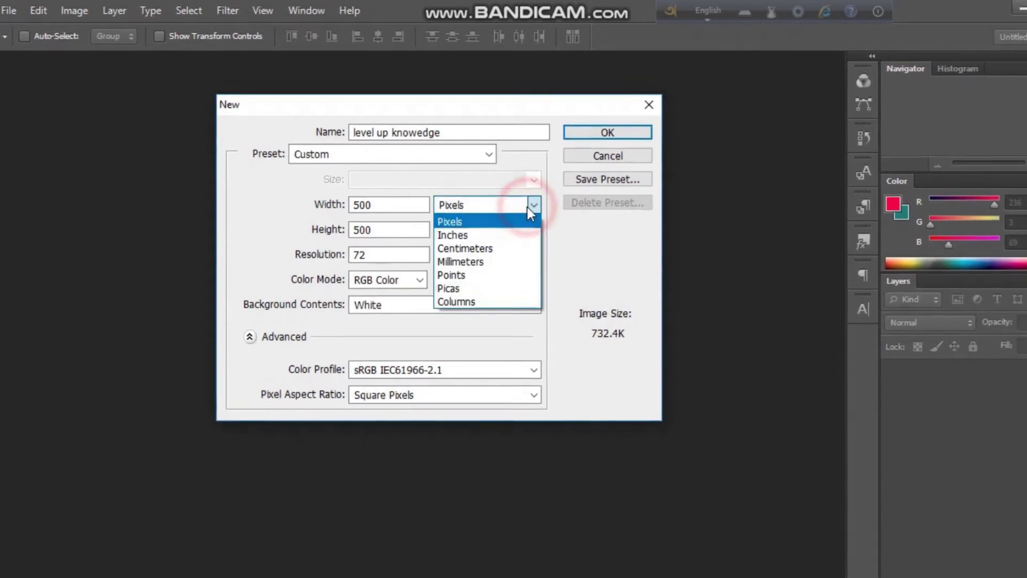
pyautogui.click(475, 226)
# Examine the height value, its unit choices and the resolution setting of the new document.
pyautogui.click(398, 233)
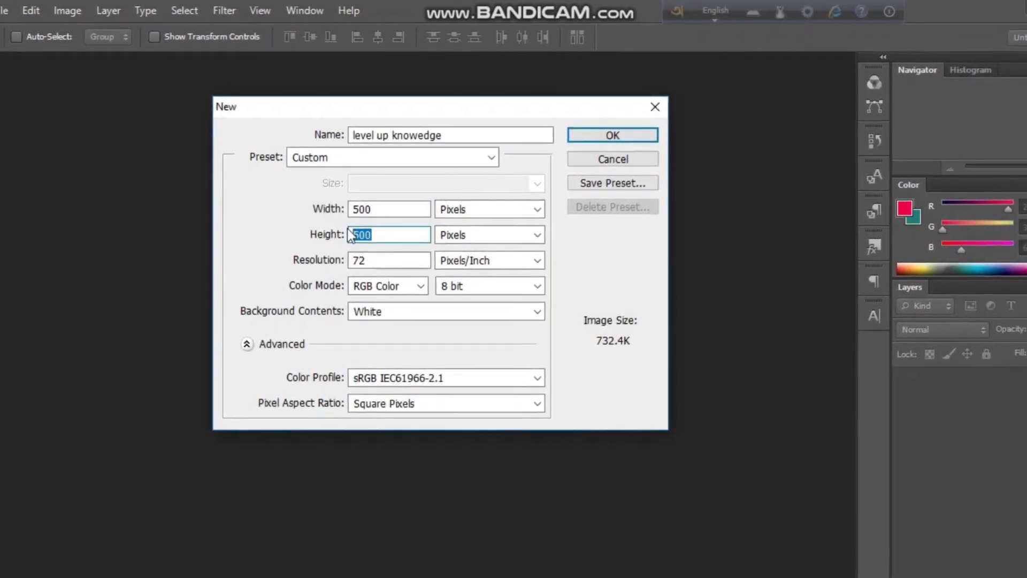
pyautogui.click(537, 238)
pyautogui.click(550, 230)
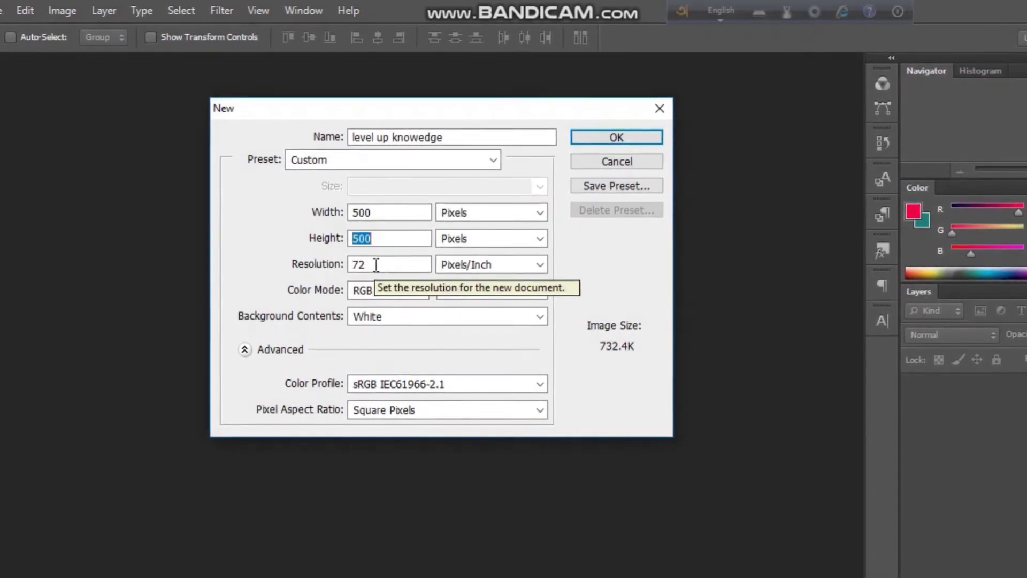
pyautogui.click(560, 254)
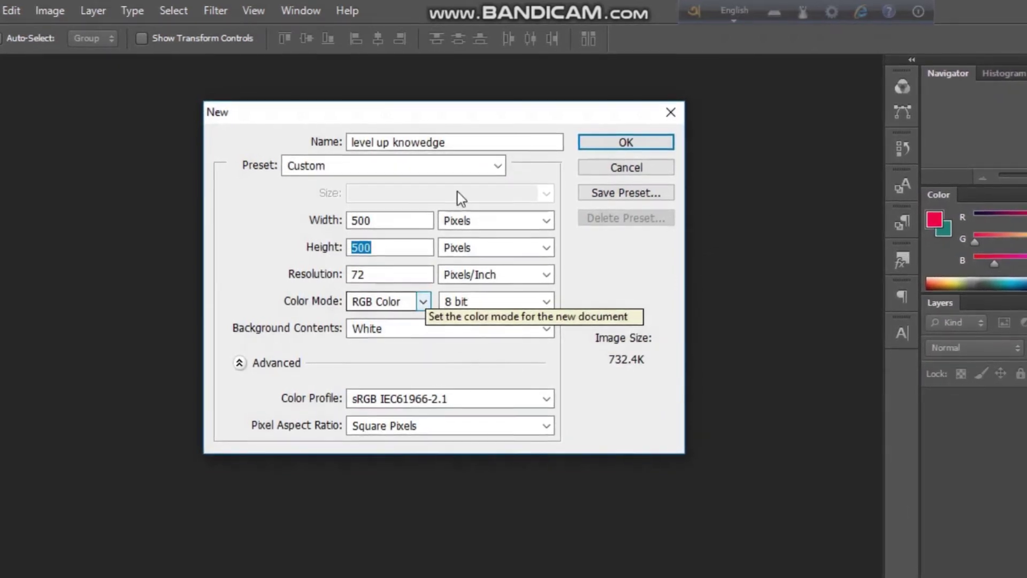
# Review the available color modes and choose RGB Color for the new document.
pyautogui.moveTo(500, 122); pyautogui.dragTo(492, 103)
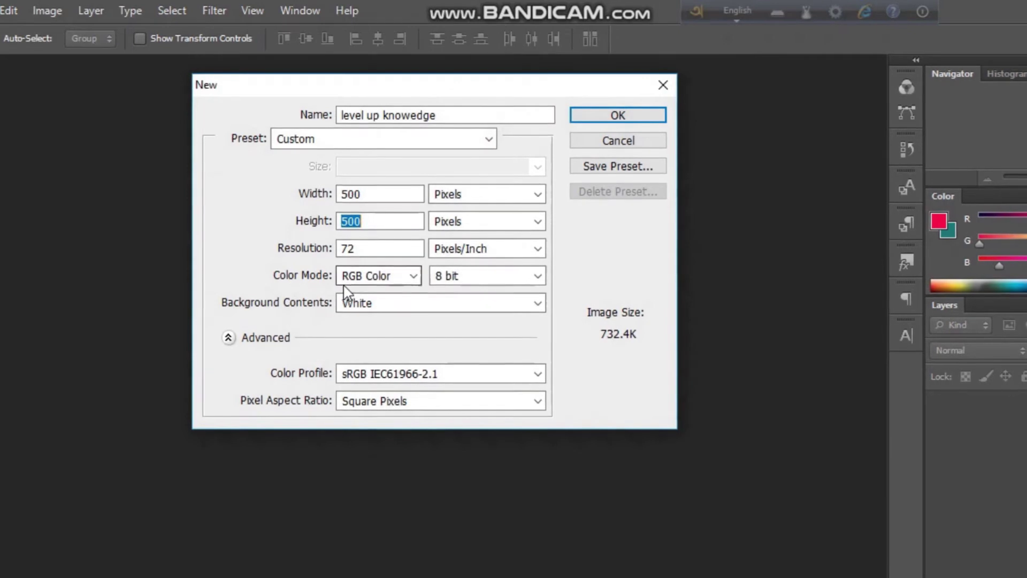
pyautogui.click(415, 282)
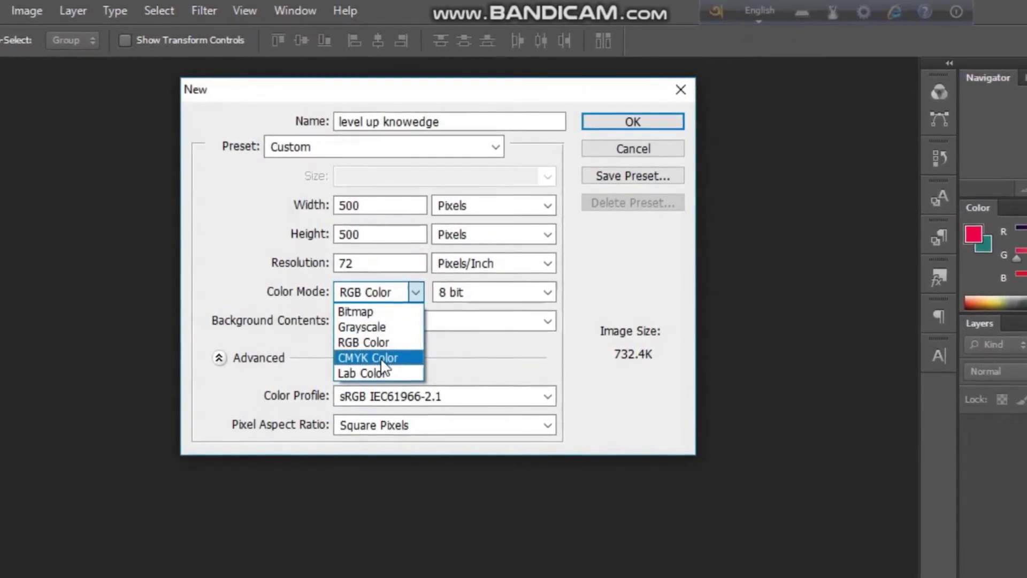
pyautogui.click(488, 88)
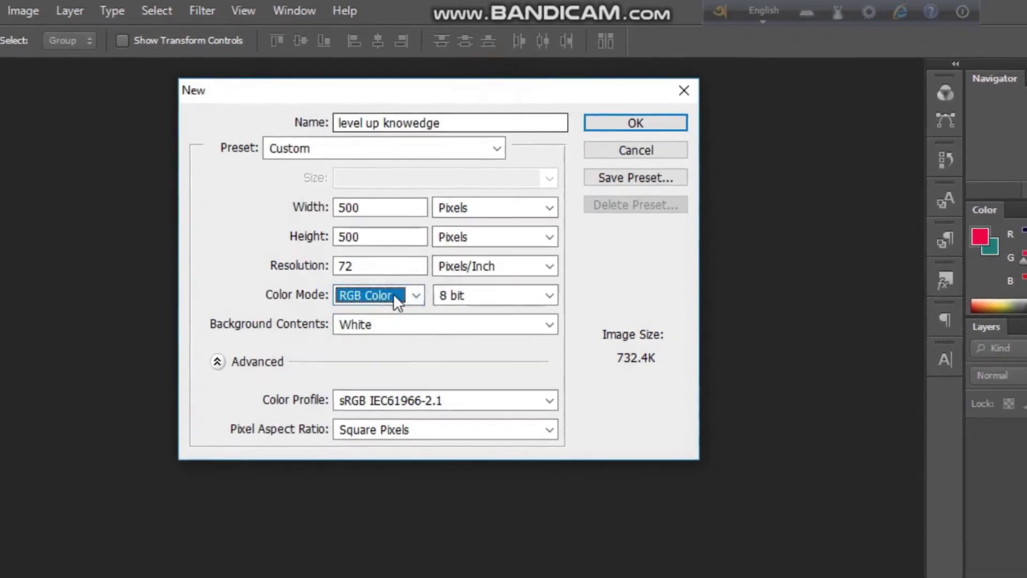
pyautogui.click(416, 296)
pyautogui.click(415, 296)
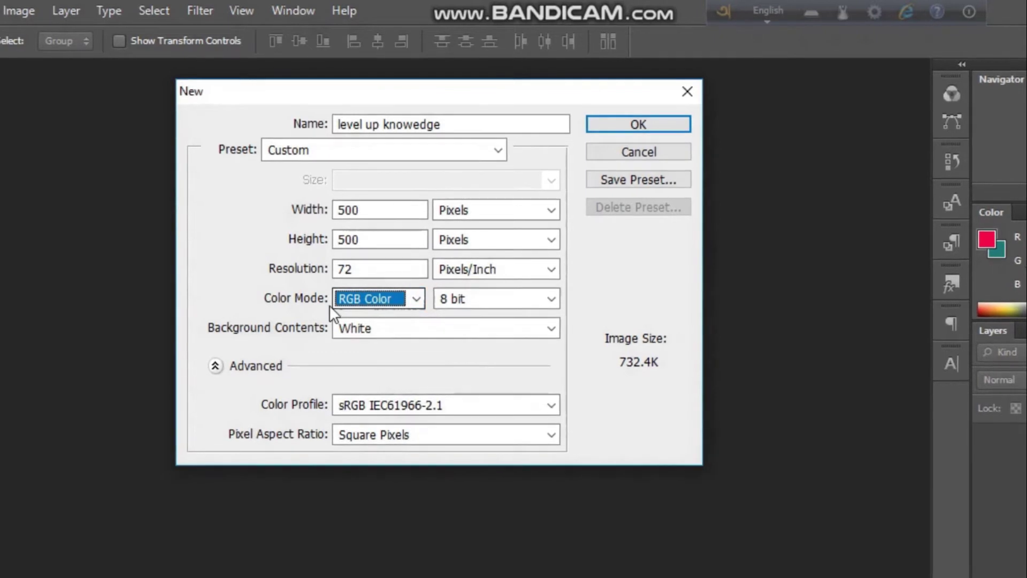
pyautogui.click(417, 301)
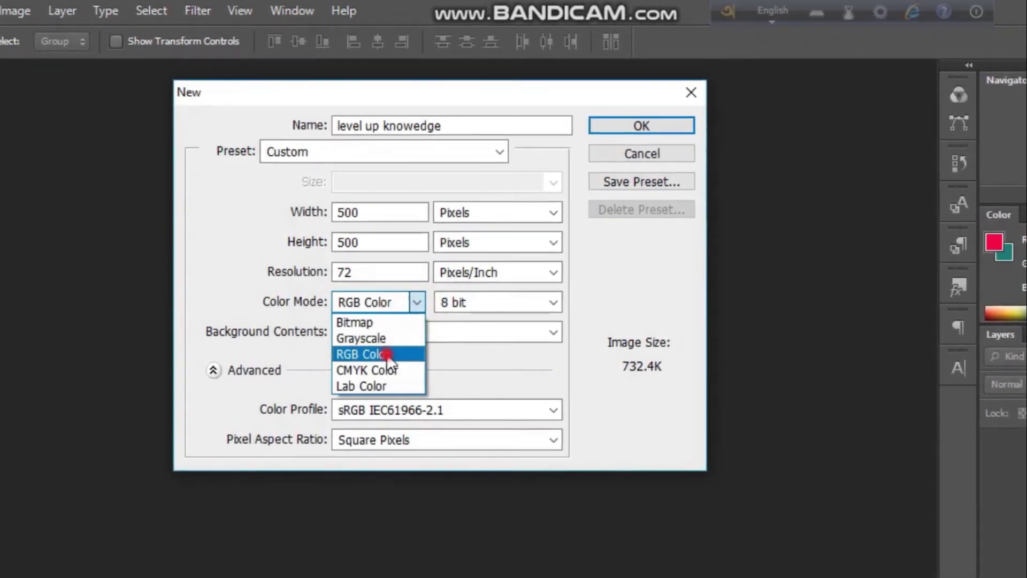
pyautogui.click(406, 354)
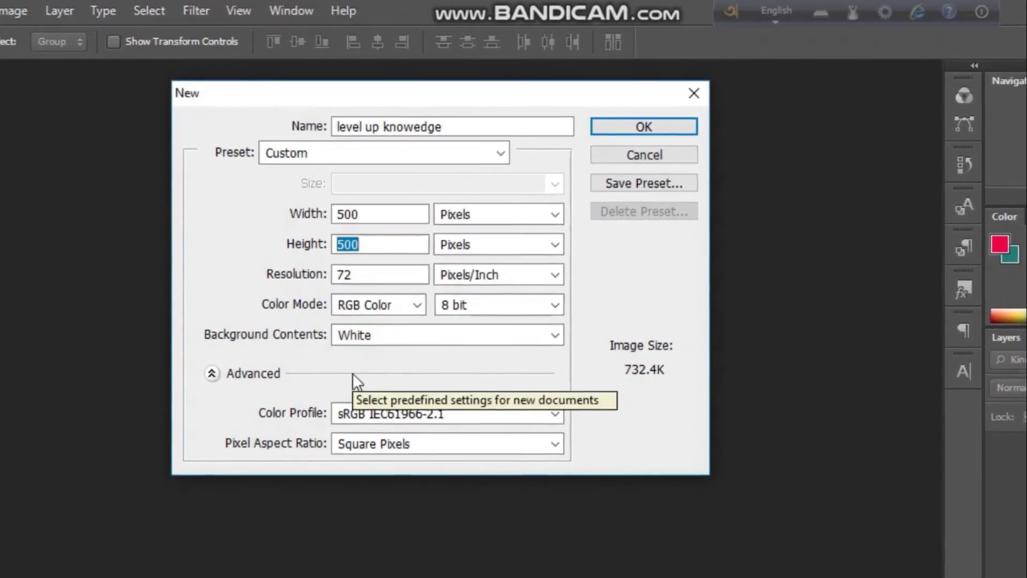
# Set the new document's color profile to Working RGB: sRGB IEC61966-2.1.
pyautogui.click(352, 373)
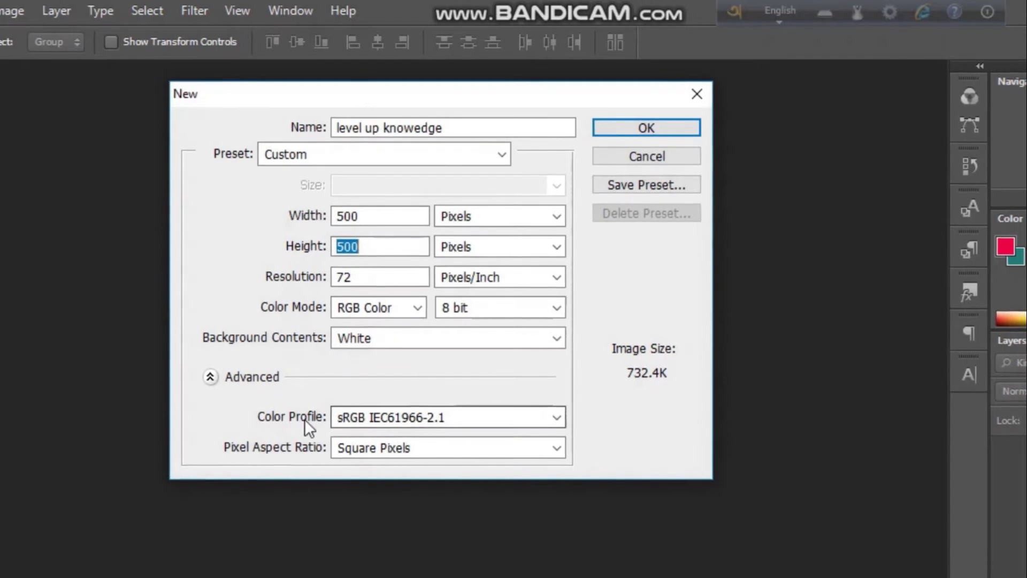
pyautogui.click(556, 419)
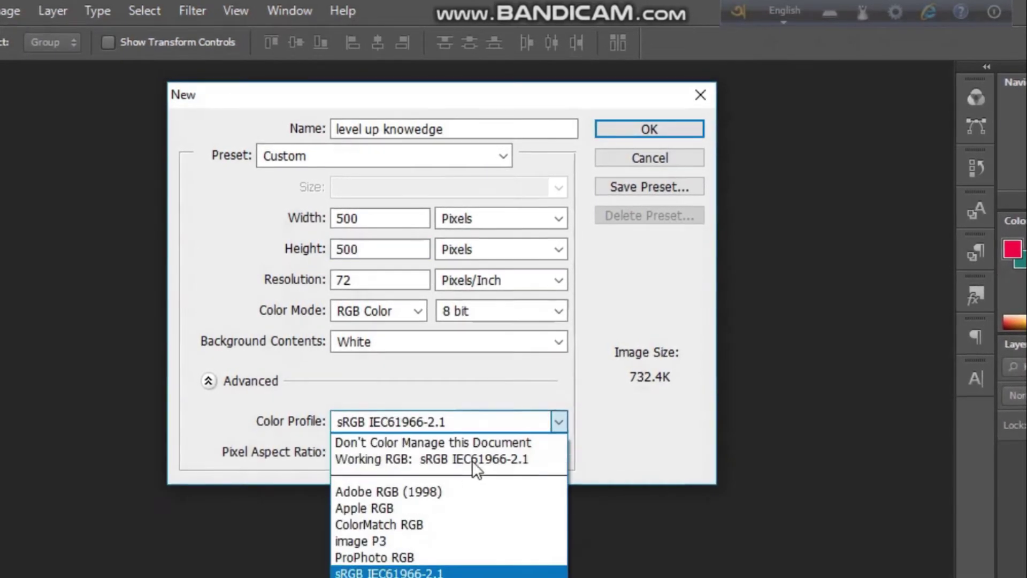
pyautogui.click(417, 460)
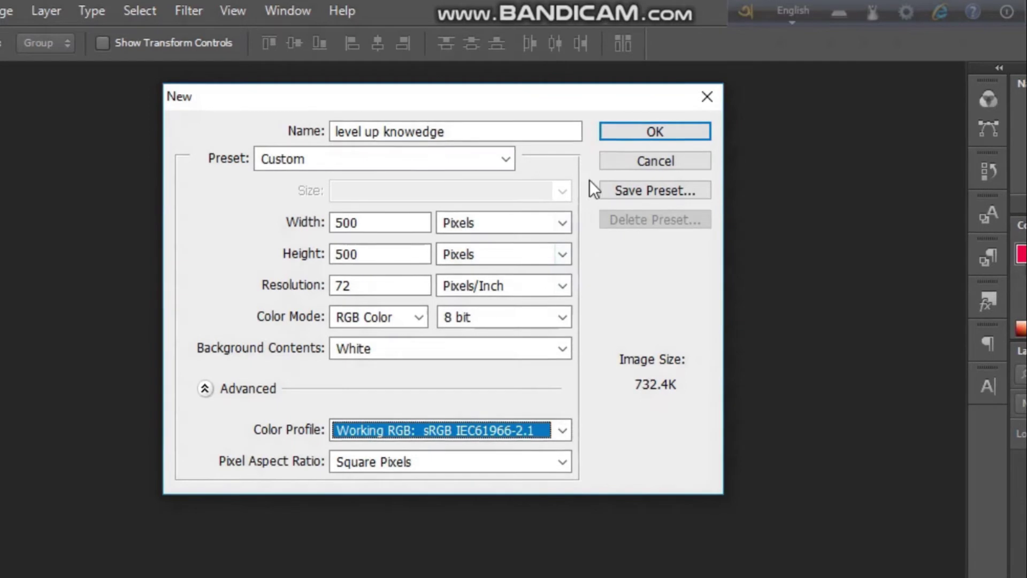
# Create the 500 × 500 pixel document and draw a red ellipse about 213 × 236 px in the canvas's upper middle.
pyautogui.click(662, 130)
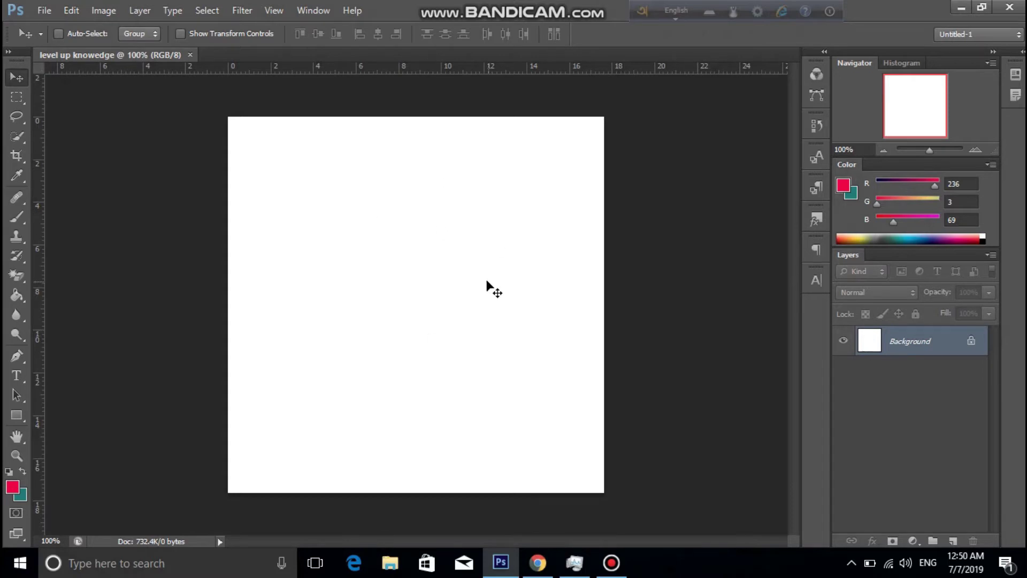
pyautogui.click(17, 415)
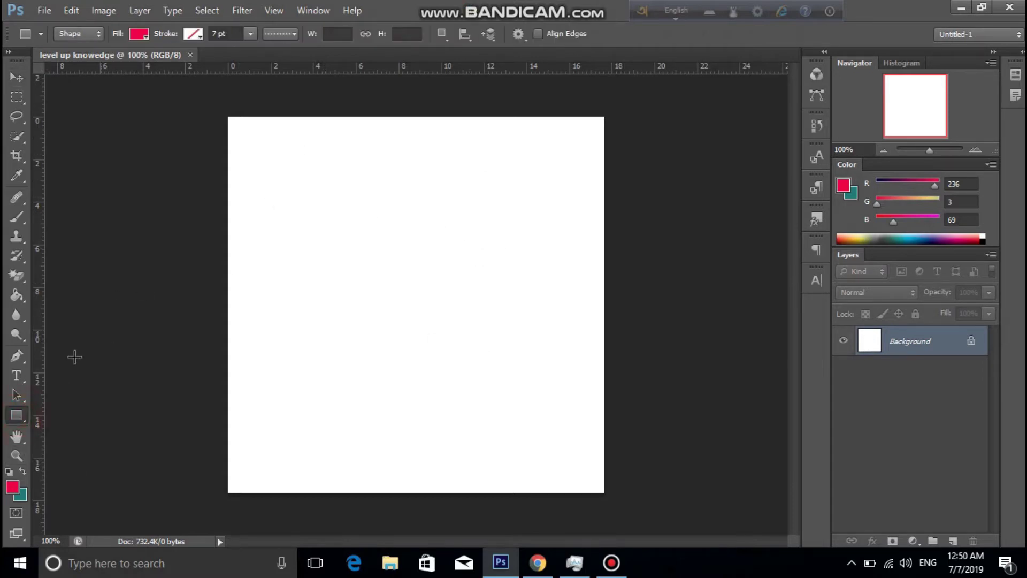
pyautogui.rightClick(21, 412)
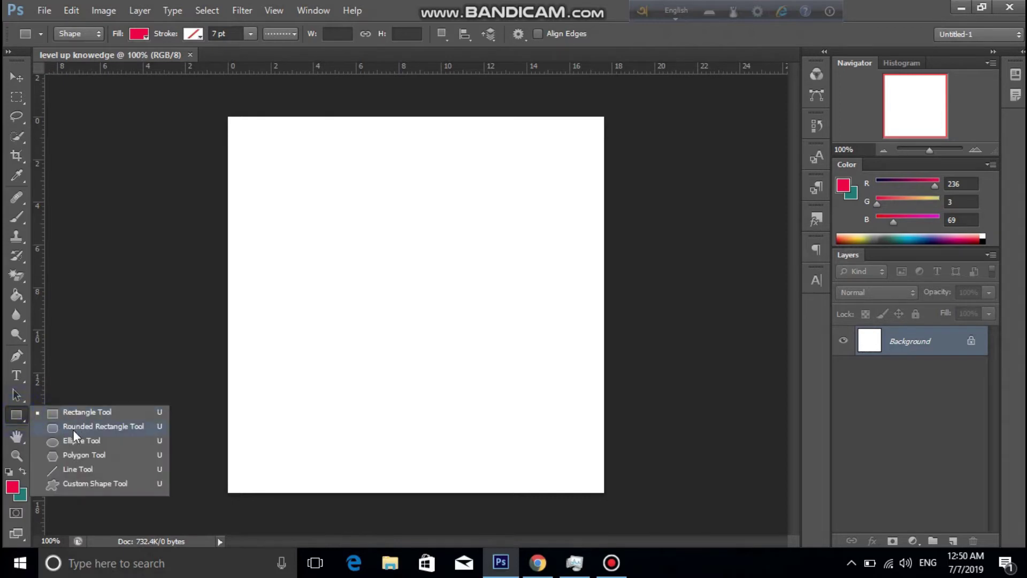
pyautogui.click(95, 438)
pyautogui.moveTo(326, 144); pyautogui.dragTo(487, 321)
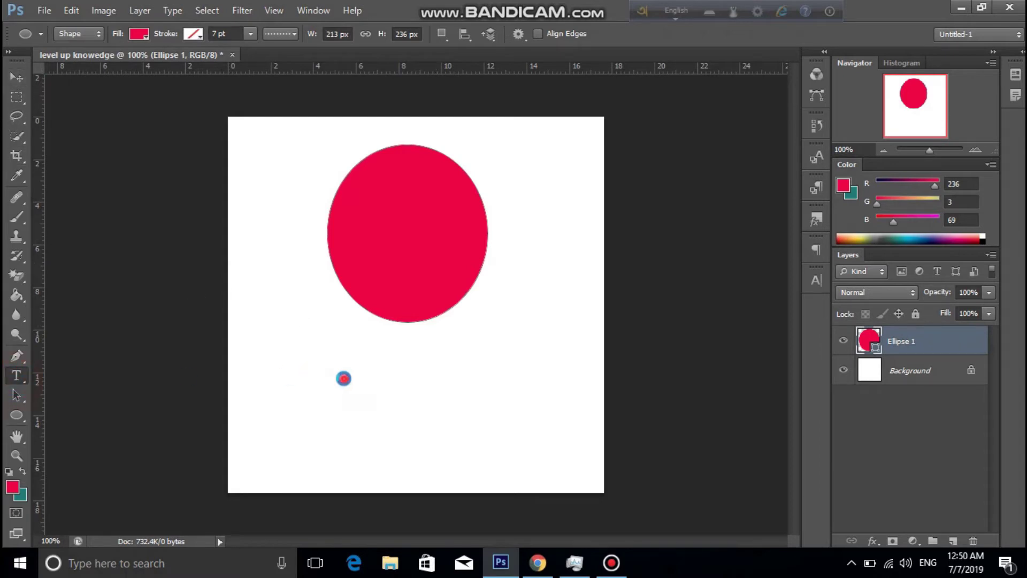
# Add the text ABCD in red and position it centered just below the ellipse.
pyautogui.click(343, 378)
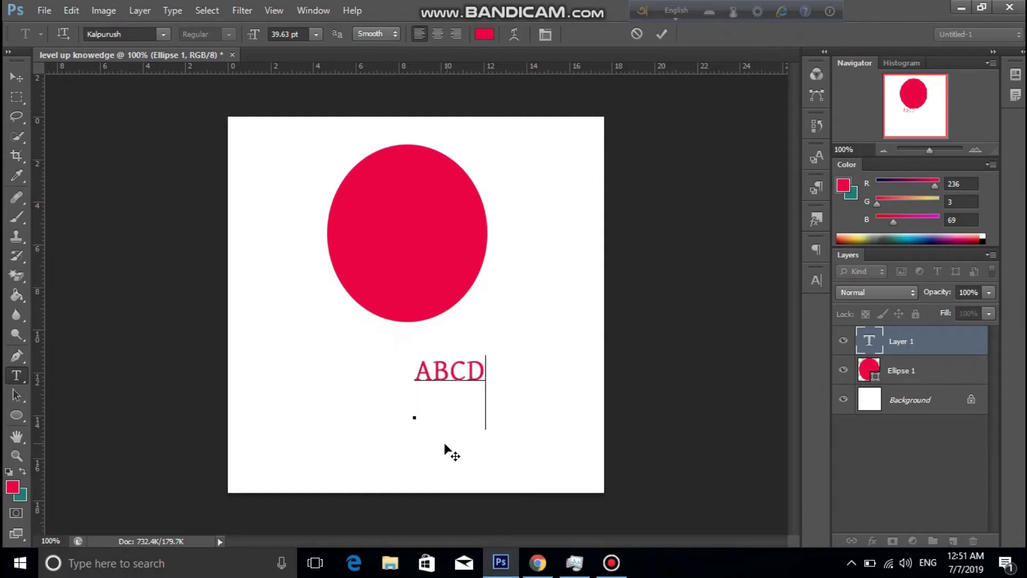
pyautogui.moveTo(438, 442); pyautogui.dragTo(432, 444)
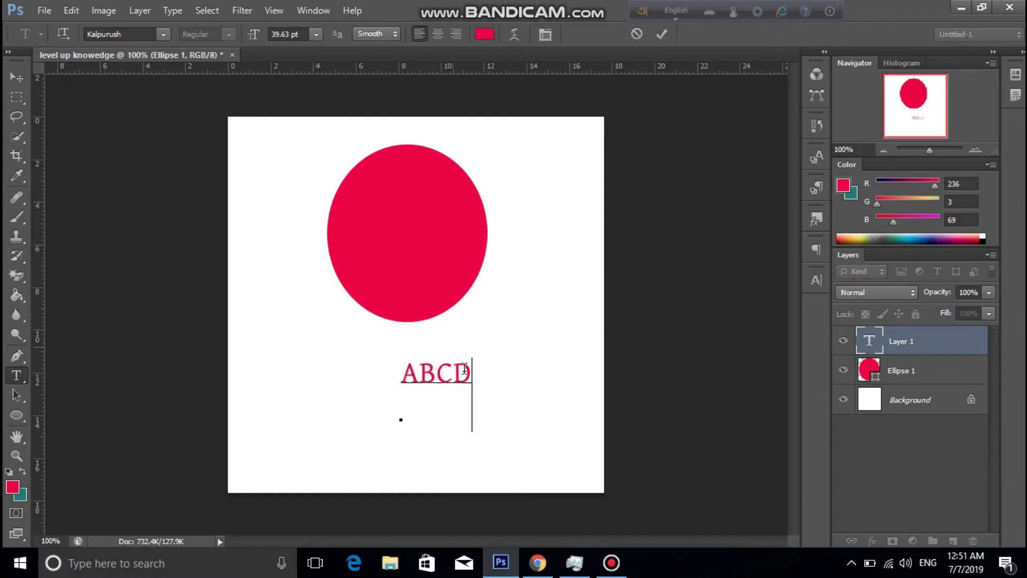
pyautogui.moveTo(435, 412); pyautogui.dragTo(435, 412)
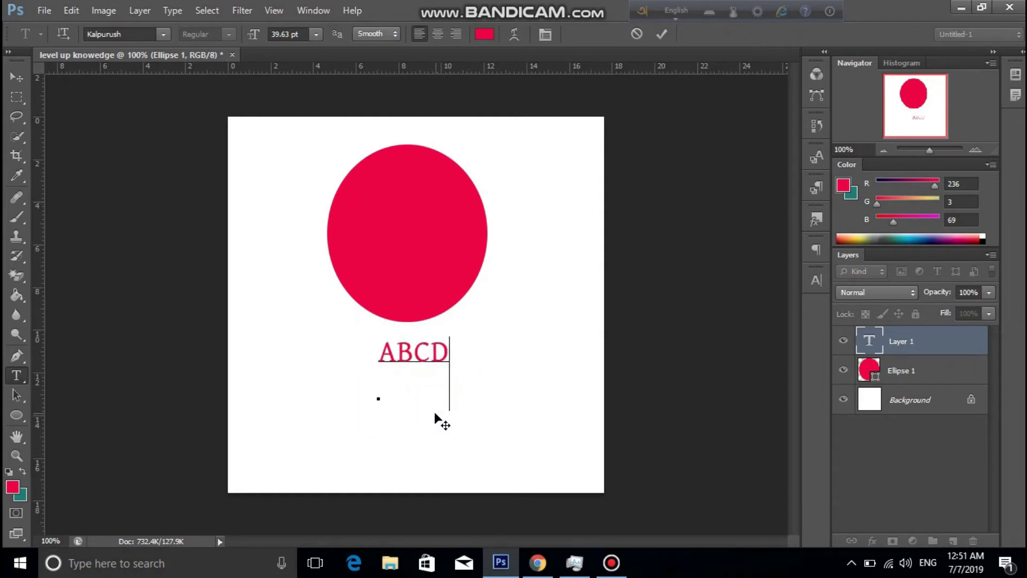
pyautogui.click(663, 34)
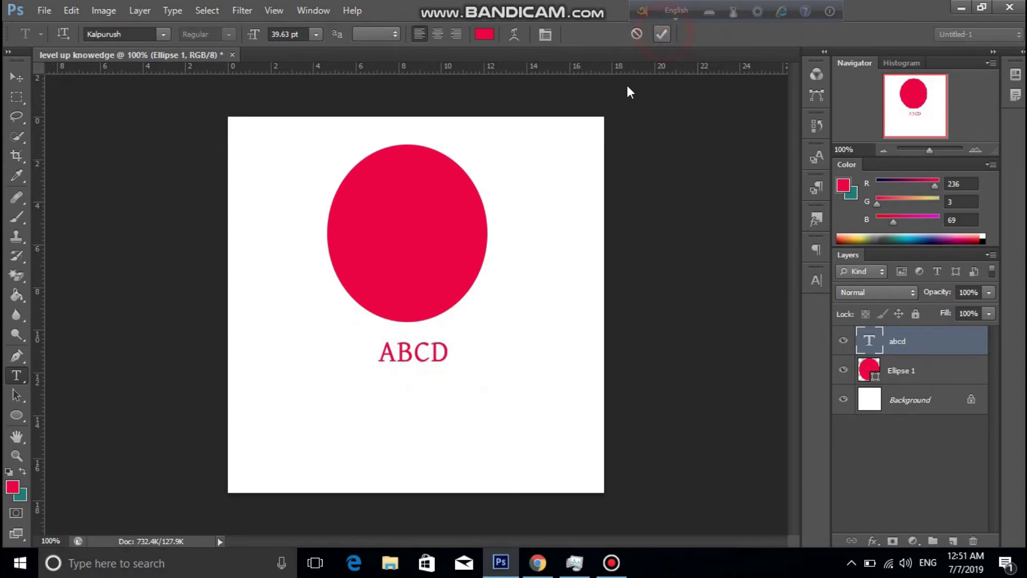
pyautogui.click(17, 81)
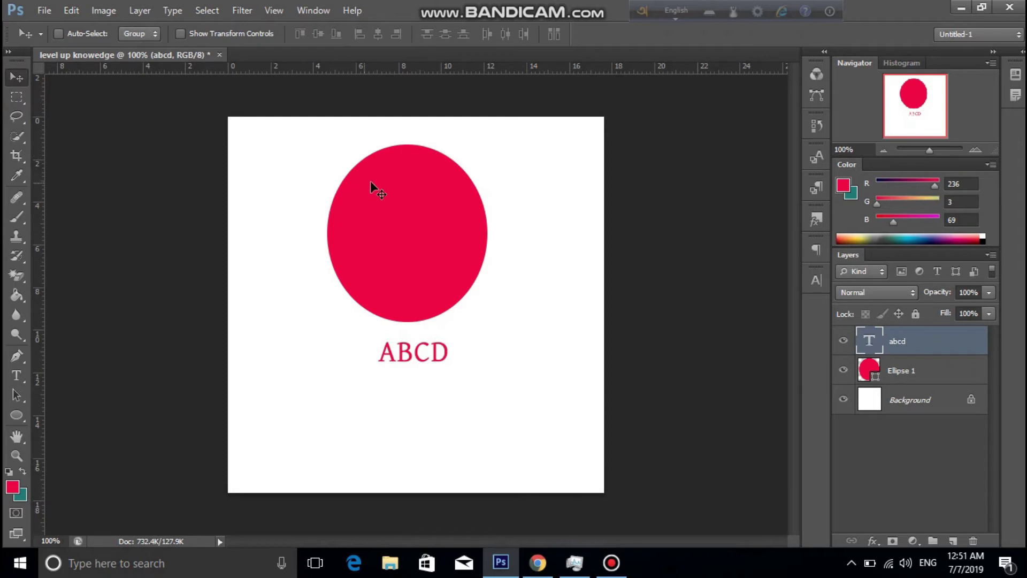
# Start a Save As of the document, choosing the Desktop as location and keeping the file name level up knowedge.
pyautogui.click(48, 11)
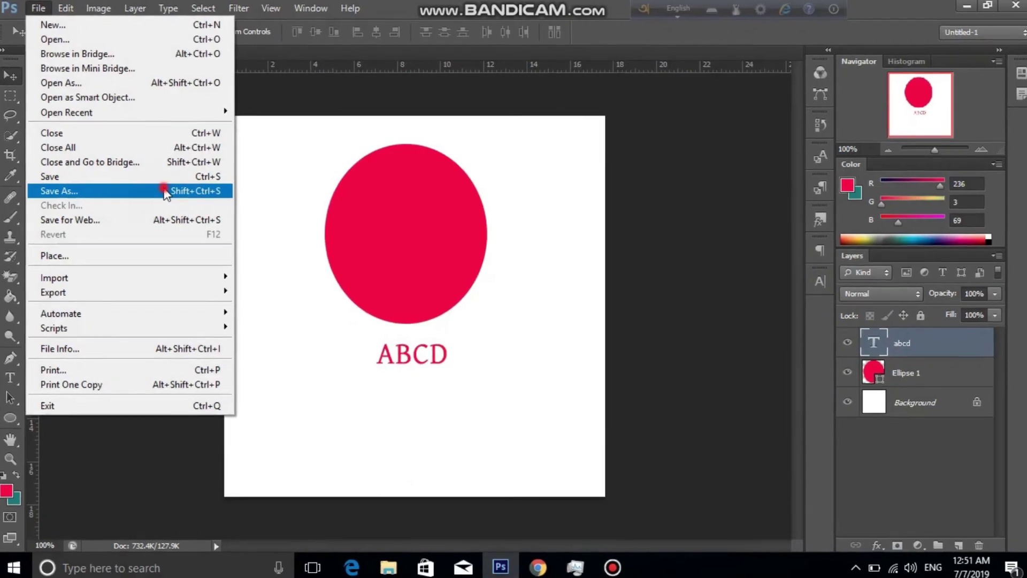
pyautogui.click(311, 351)
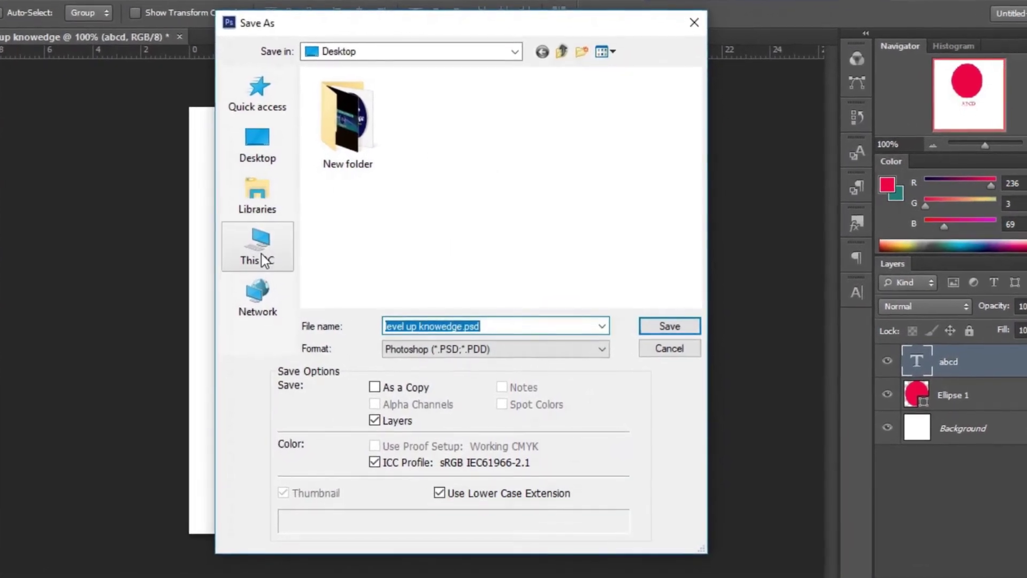
pyautogui.click(263, 262)
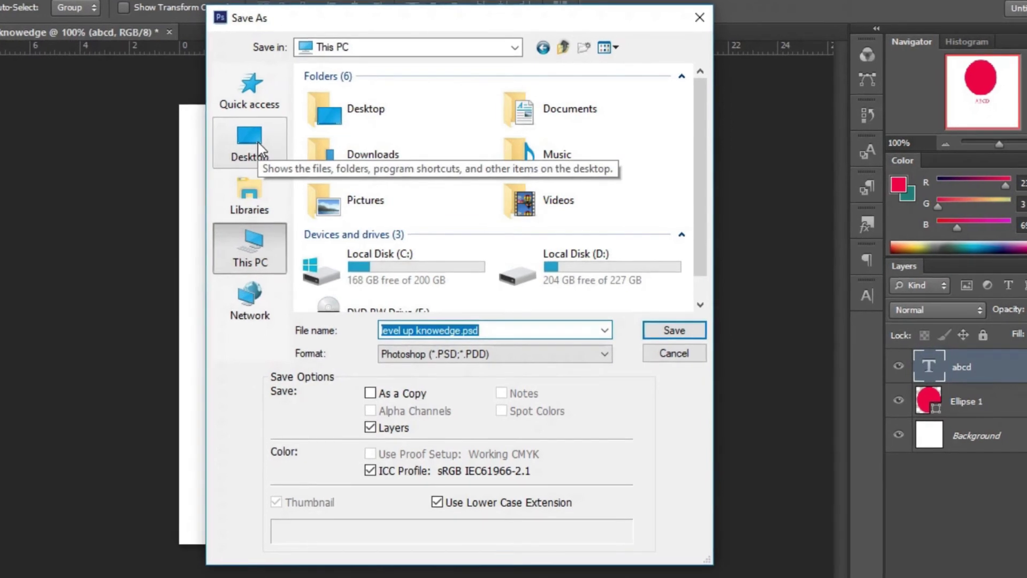
pyautogui.click(250, 140)
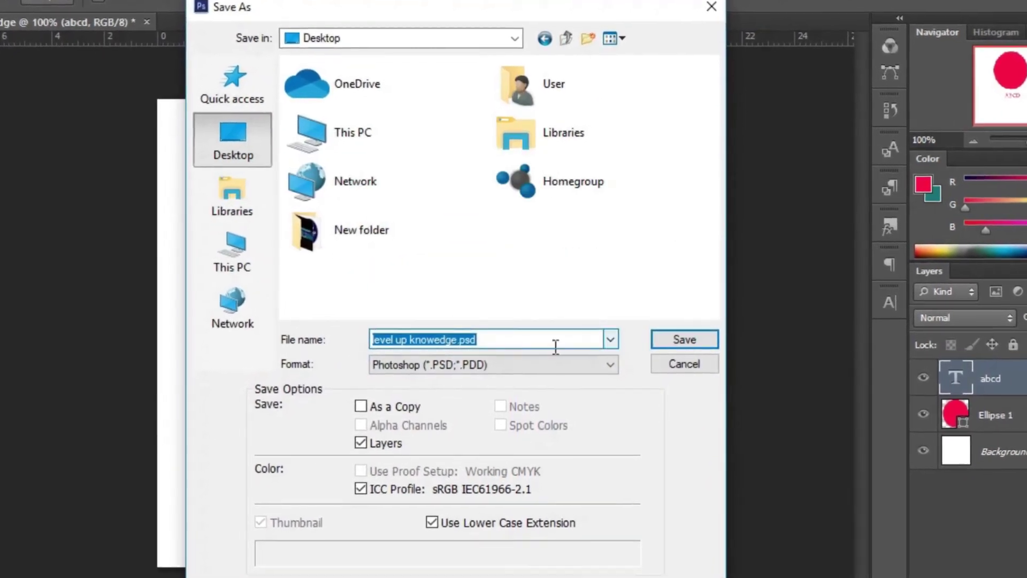
pyautogui.click(496, 340)
pyautogui.click(612, 302)
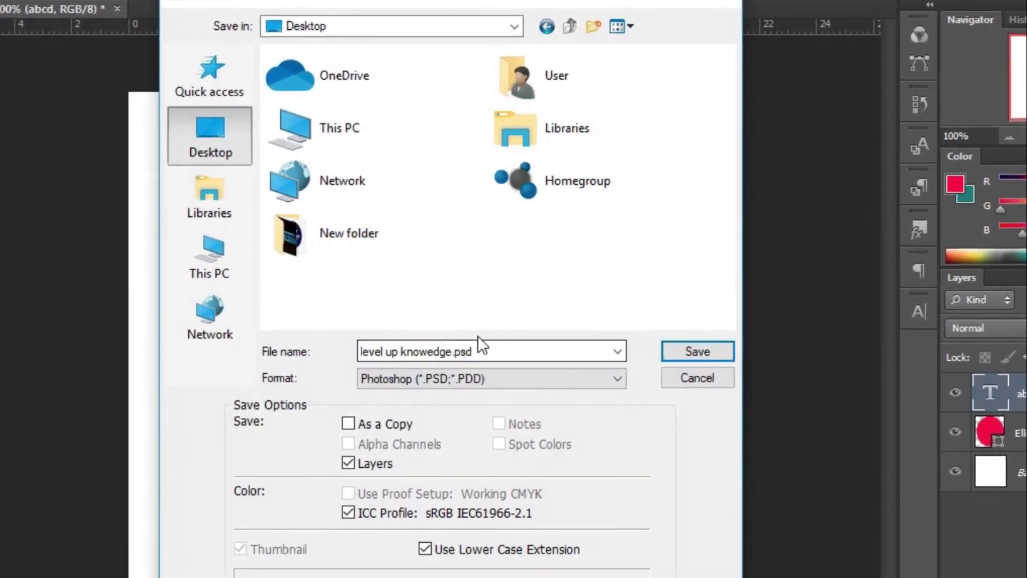
# Save the file in JPEG format, replacing the existing level up knowedge.jpg, with quality 12 Maximum and Baseline ("Standard").
pyautogui.click(556, 377)
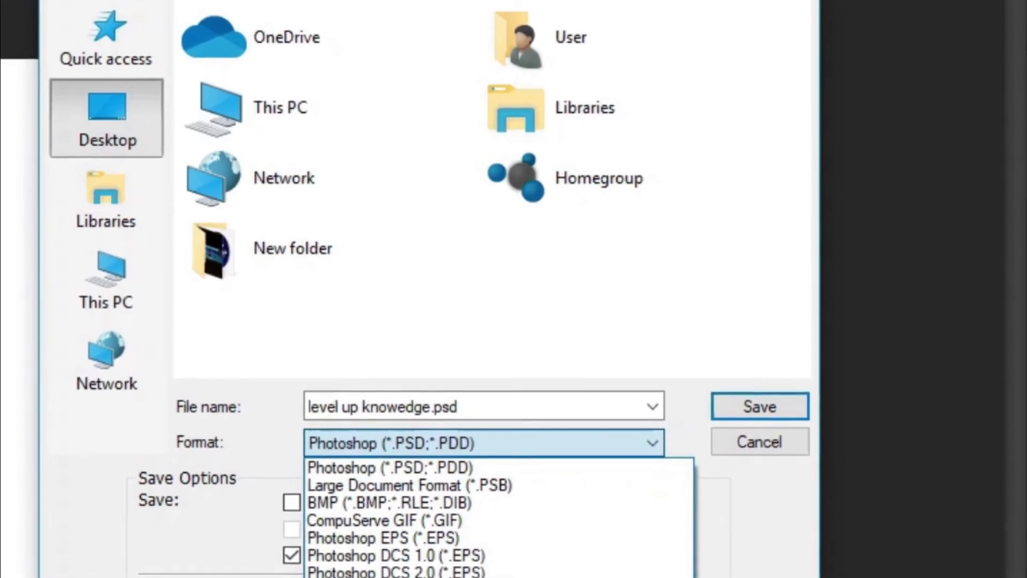
pyautogui.click(452, 577)
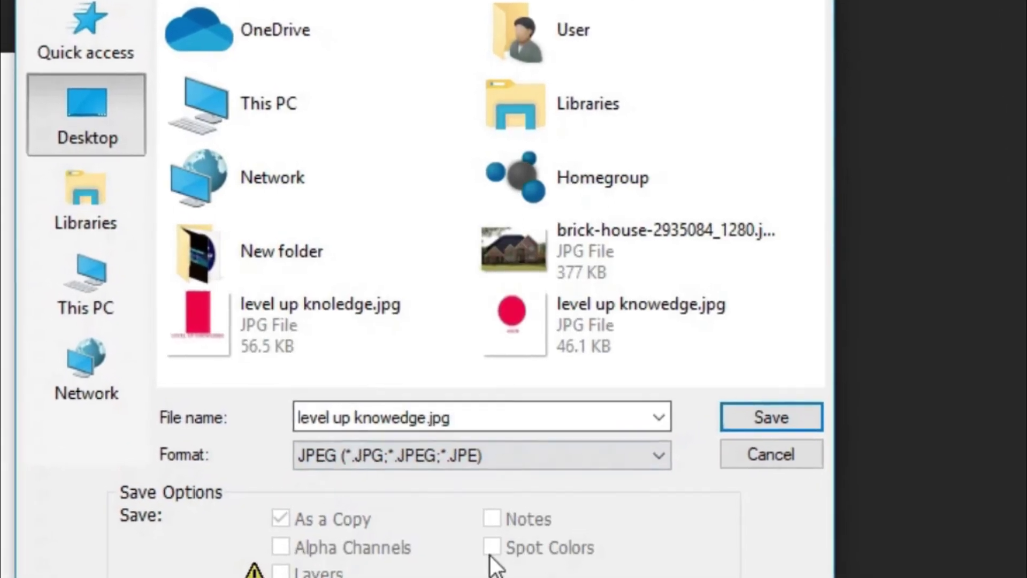
pyautogui.click(752, 422)
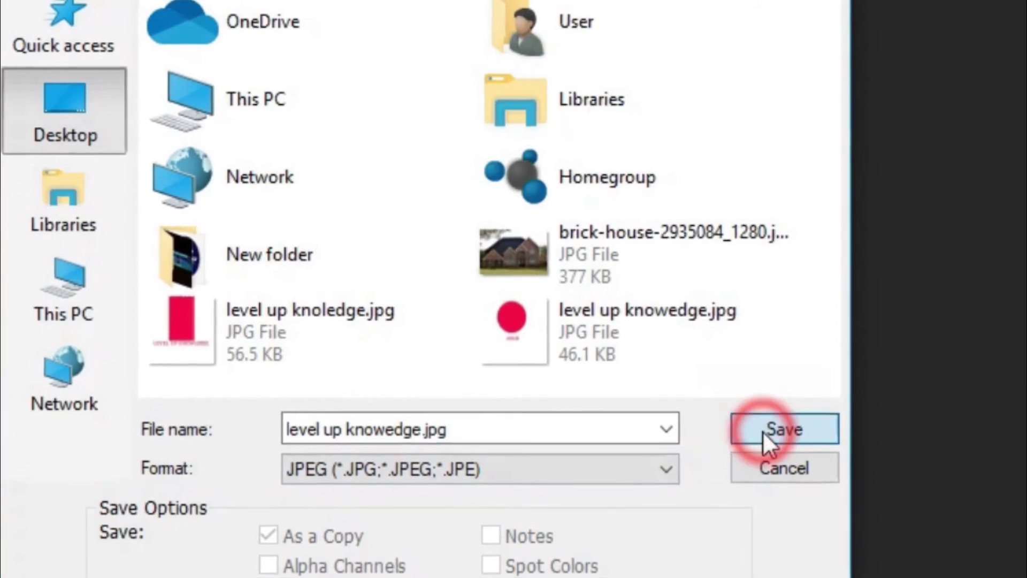
pyautogui.click(467, 241)
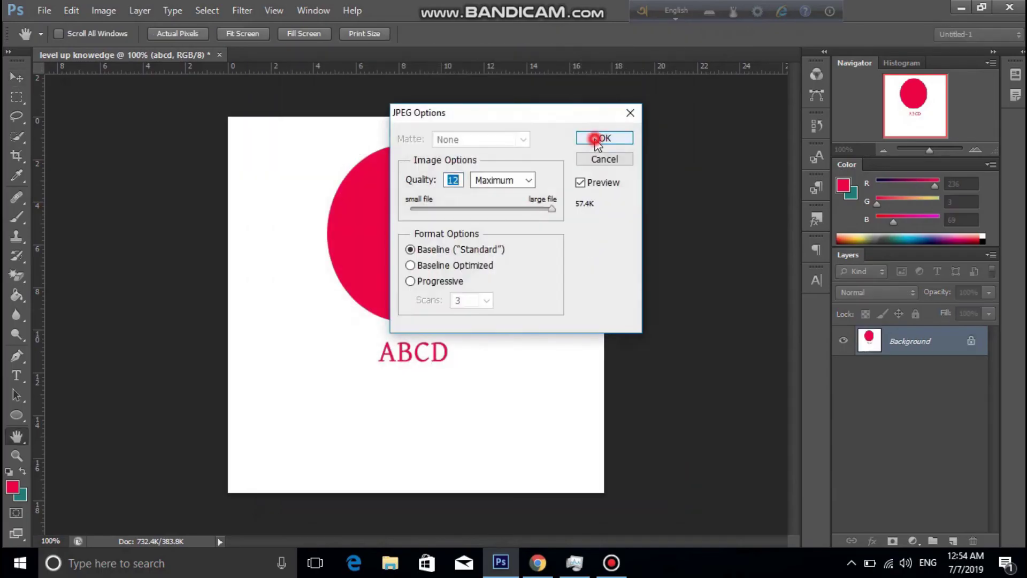
pyautogui.click(596, 140)
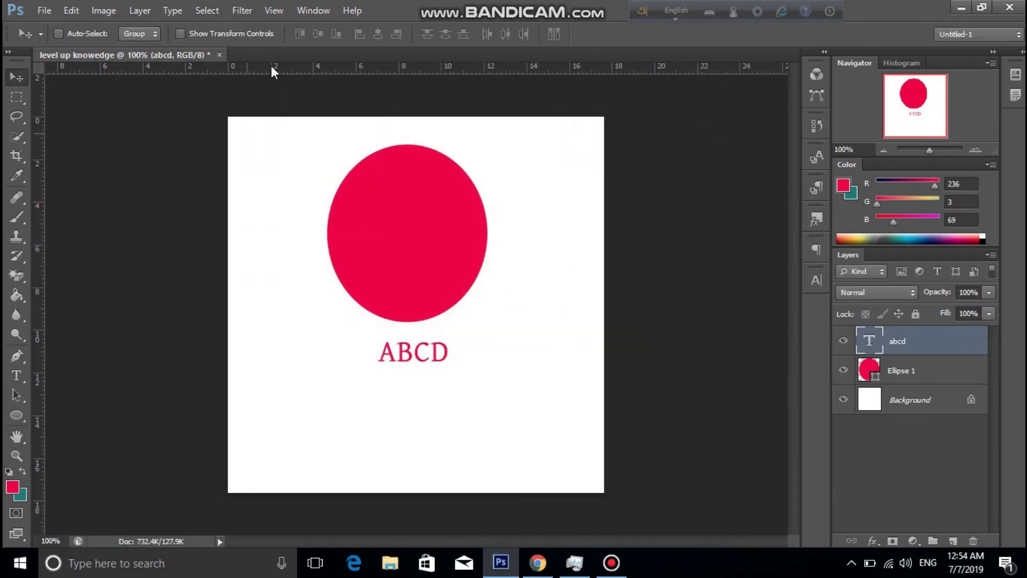